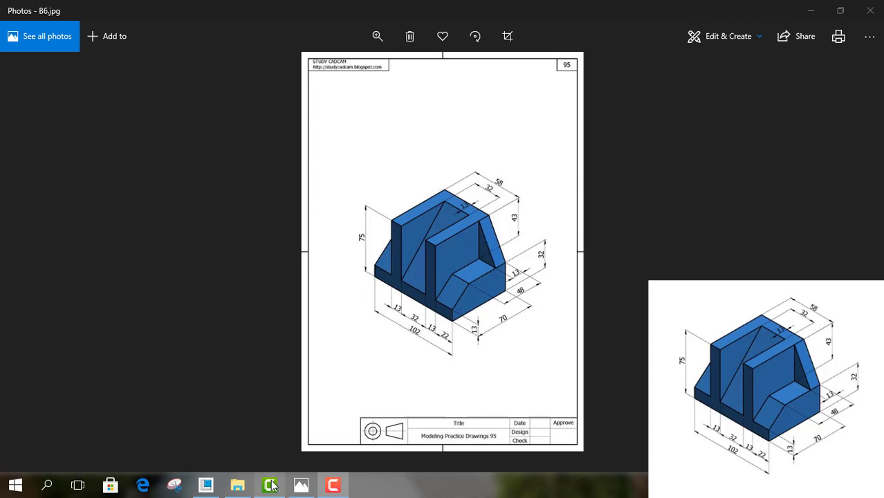
Step: Leave the B6.jpg reference drawing in Photos and bring Creo Parametric to the front
left_click(214, 491)
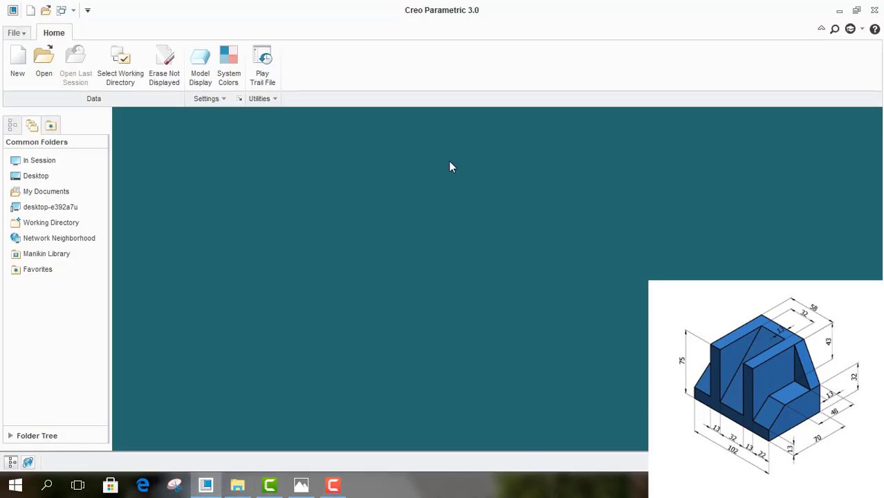
Step: Set the working directory to F:\1.YOUTUBE 1 CREO_05.2023\VẼ PHÁT B6
left_click(127, 84)
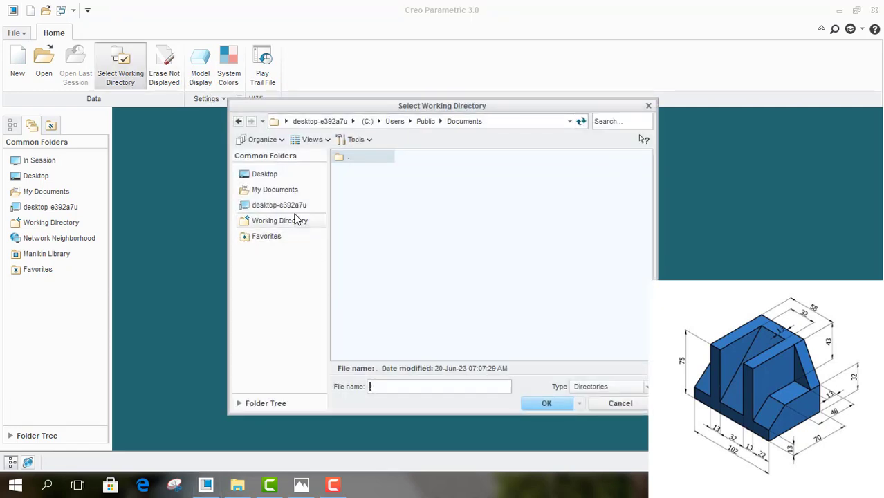
left_click(292, 208)
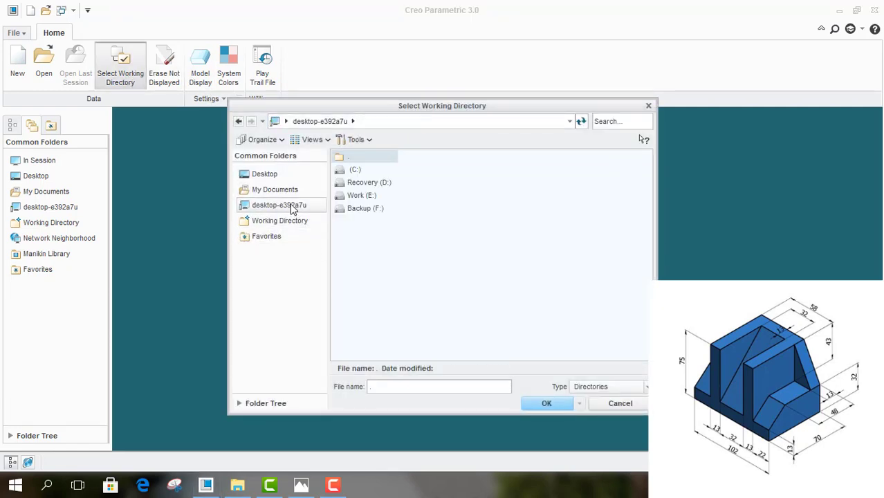
double_click(371, 216)
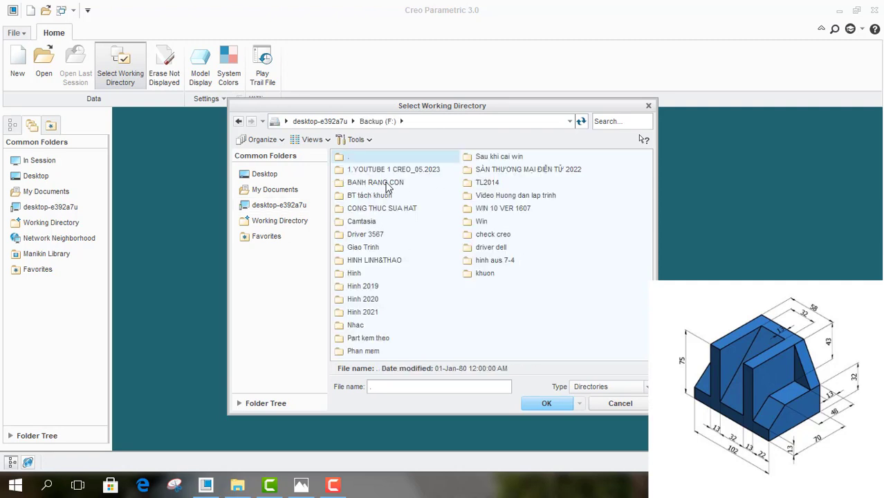
double_click(380, 170)
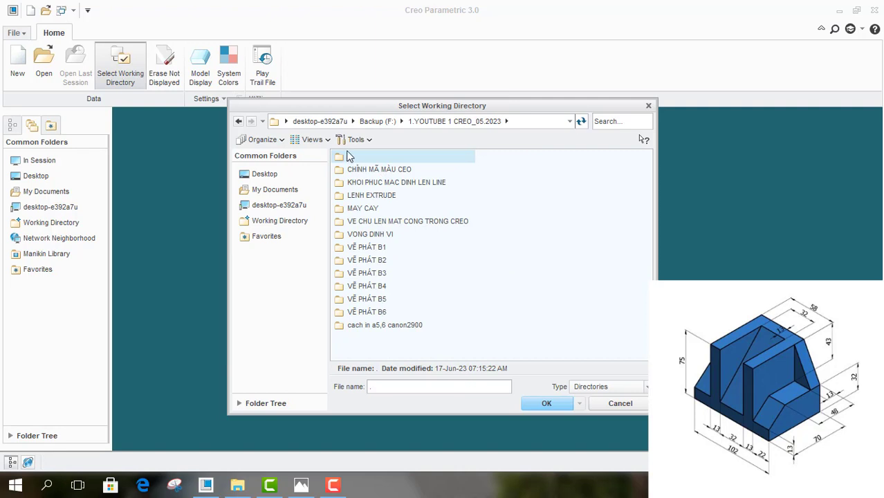
double_click(373, 312)
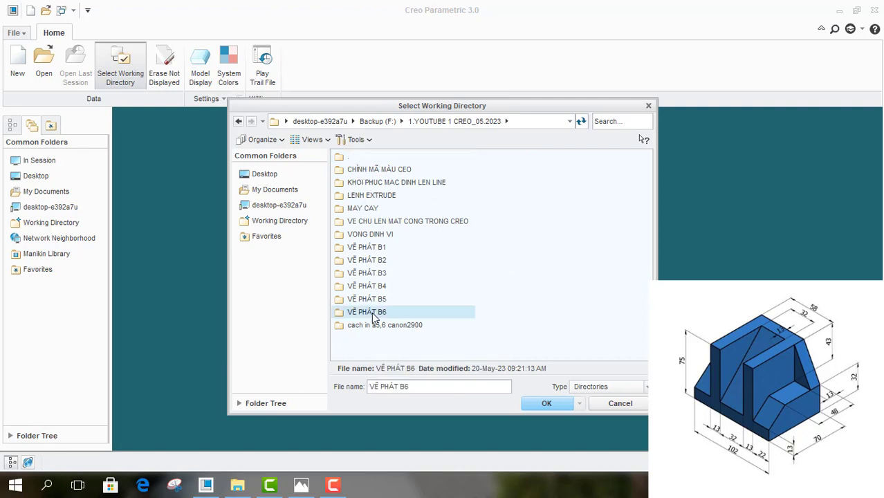
left_click(547, 403)
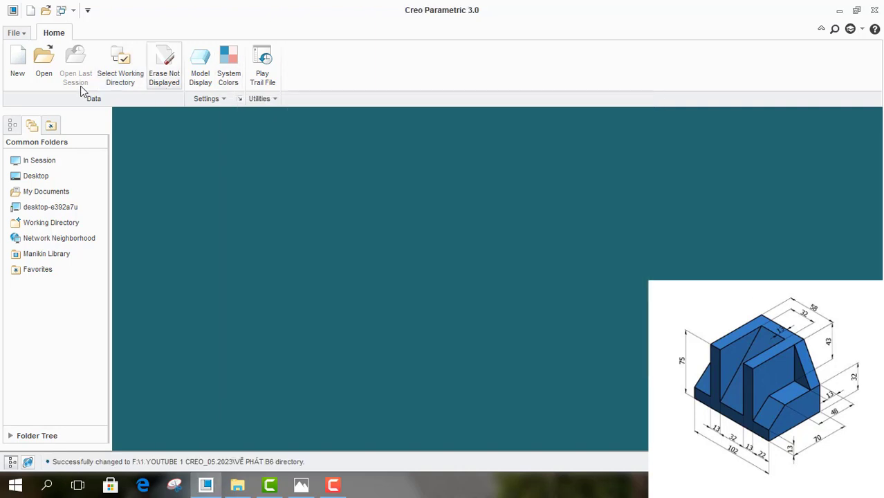
Step: Create solid part B4 using the mmns_part_solid template instead of the default template
left_click(21, 61)
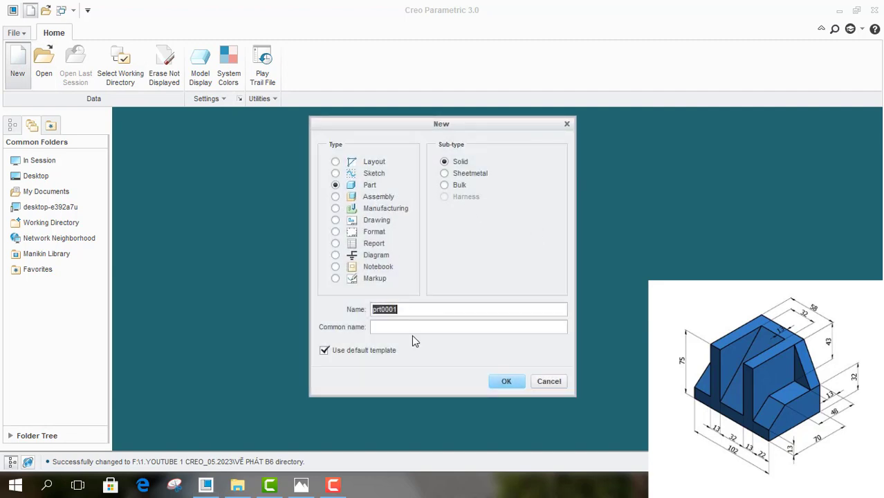
type("B4")
left_click(375, 351)
left_click(511, 382)
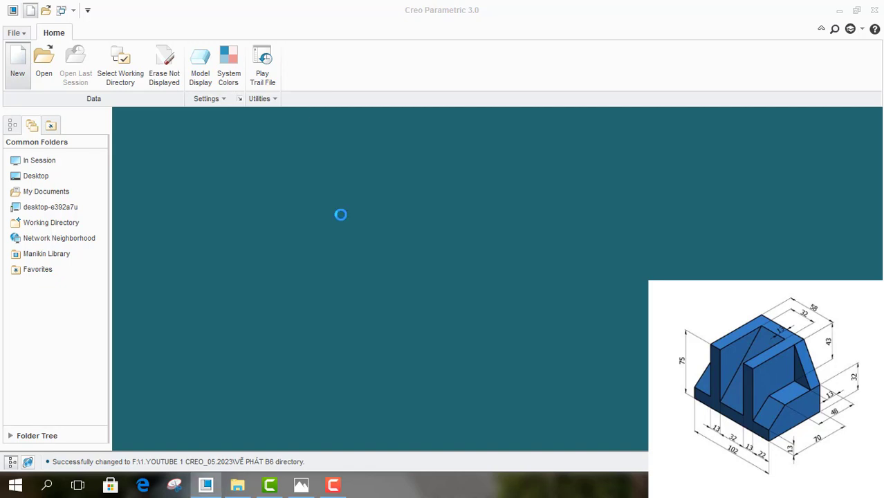
scroll(386, 194, "down", 1)
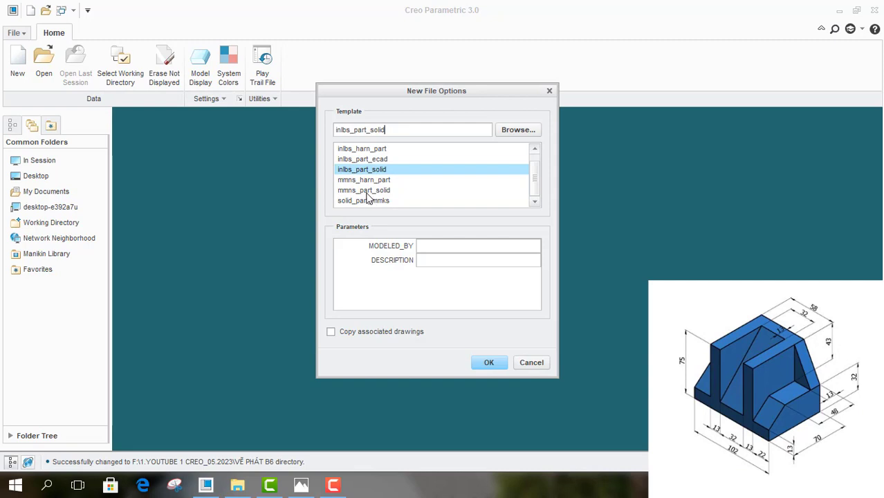
left_click(366, 190)
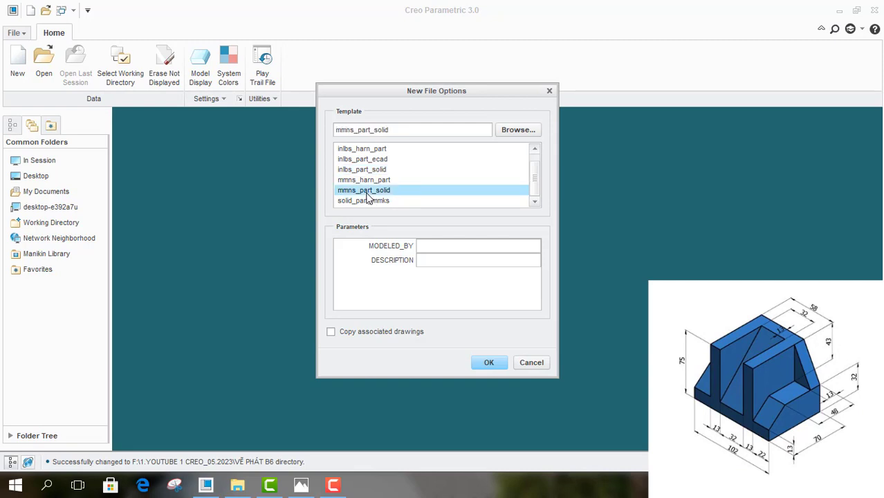
left_click(487, 364)
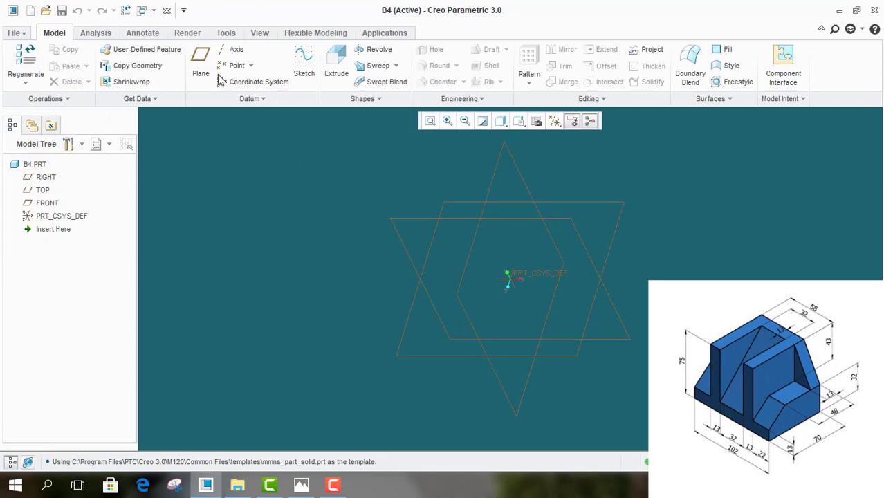
Step: Start an extrusion sketched on the FRONT plane, oriented by the RIGHT plane
left_click(337, 63)
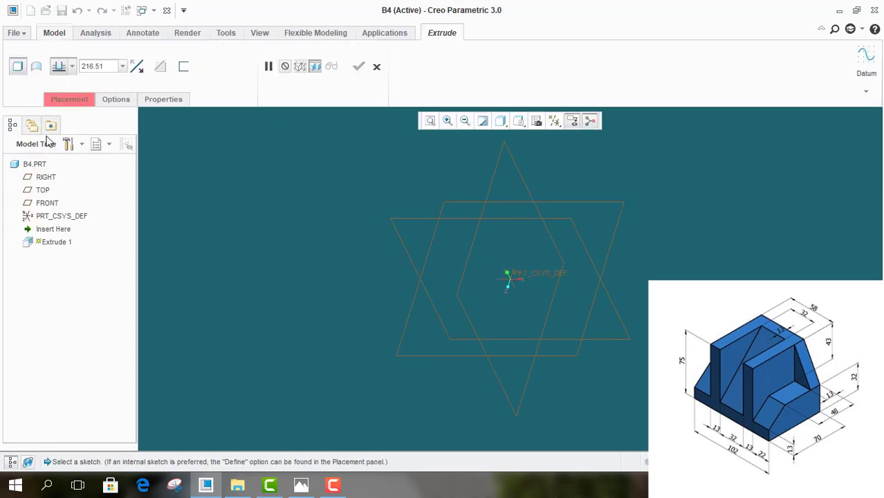
left_click(71, 103)
left_click(184, 142)
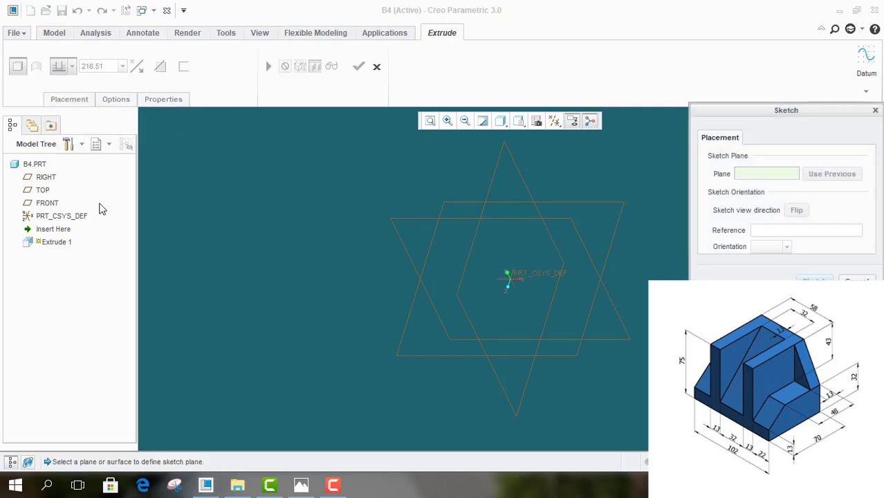
left_click(46, 177)
left_click(815, 282)
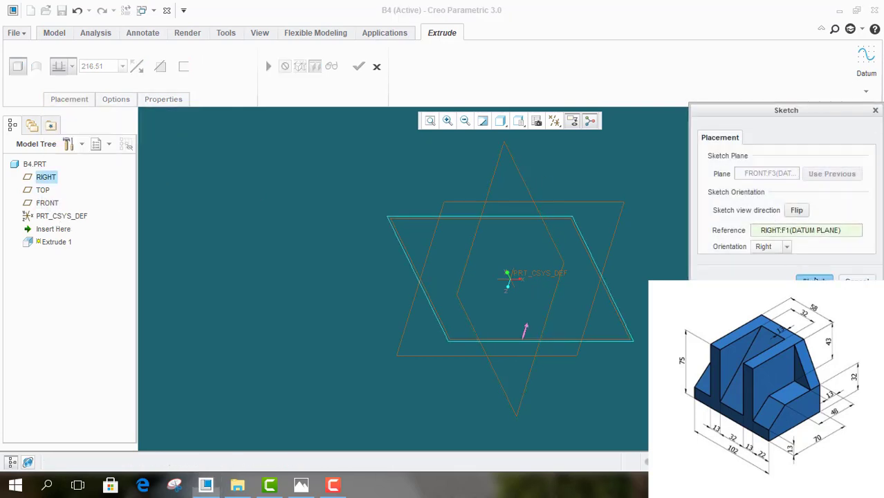
left_click(555, 120)
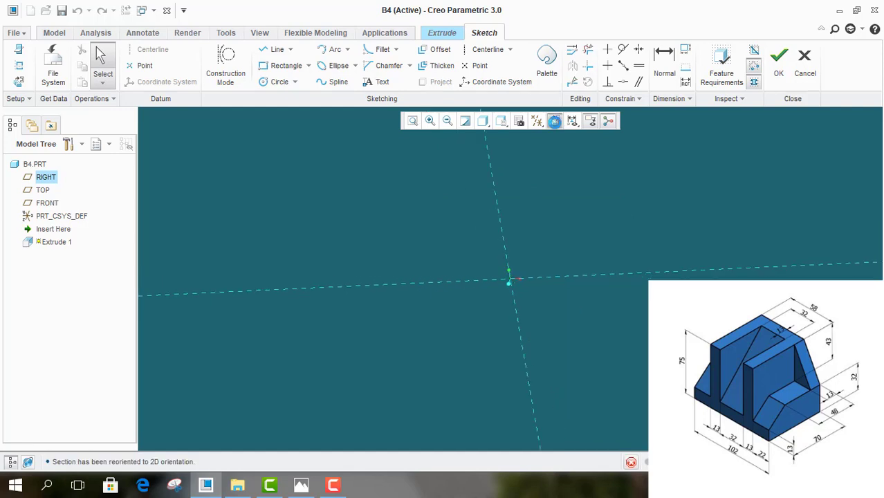
Step: Draw a center rectangle around the origin
left_click(309, 66)
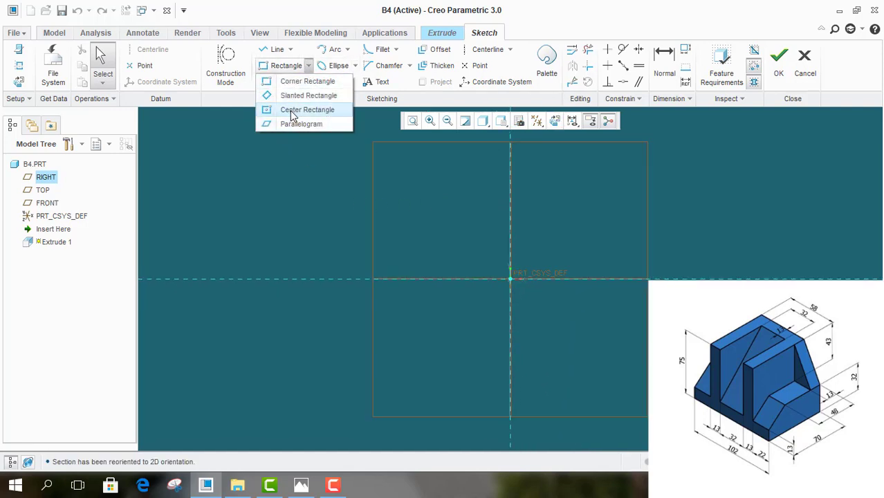
left_click(292, 111)
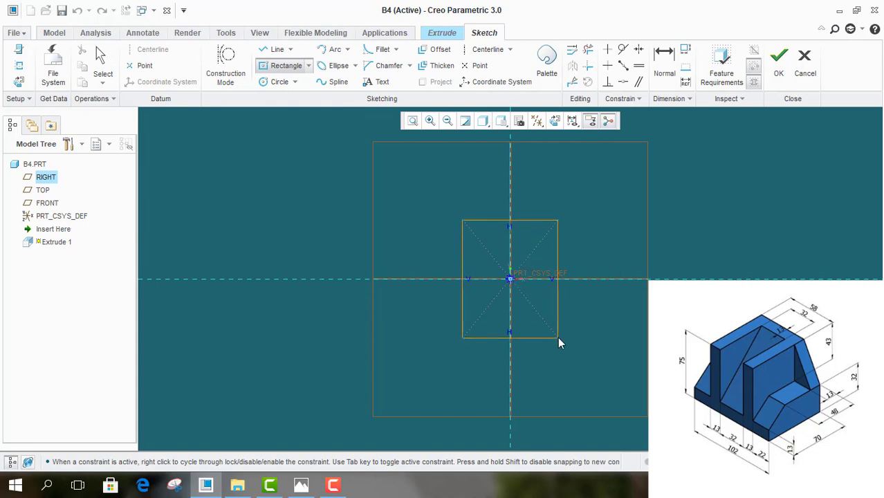
left_click(546, 320)
middle_click(585, 233)
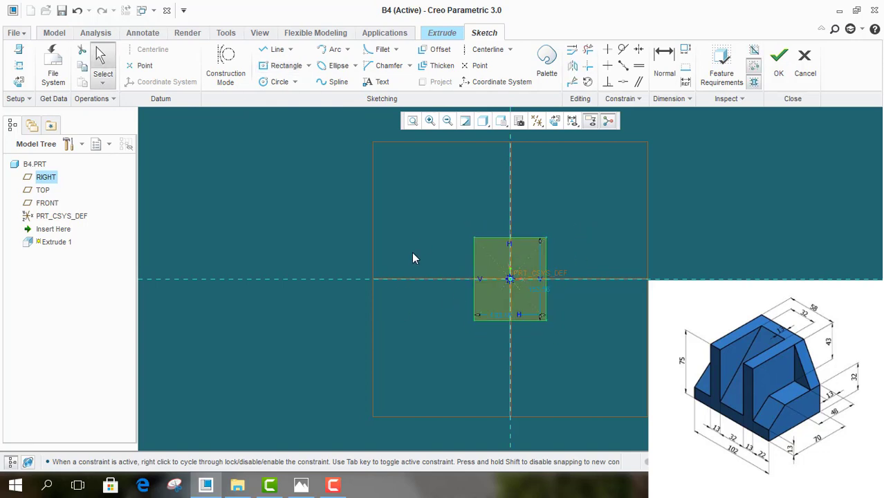
mouse_move(270, 485)
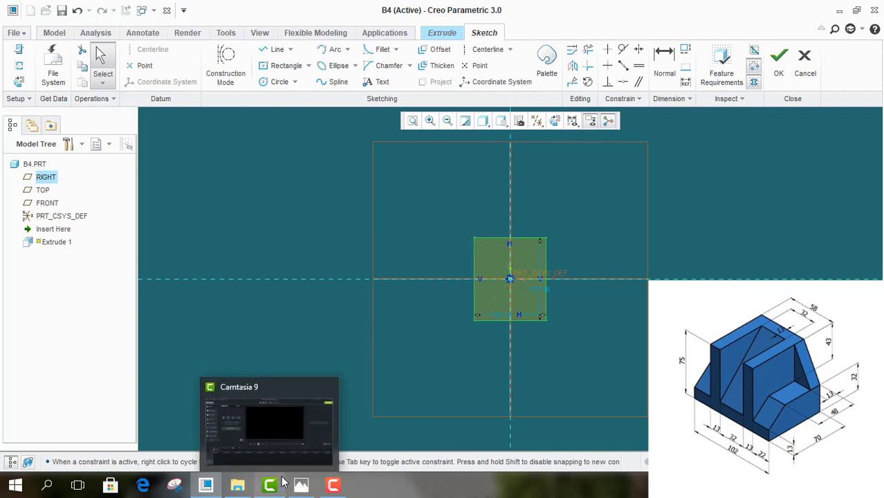
left_click(300, 492)
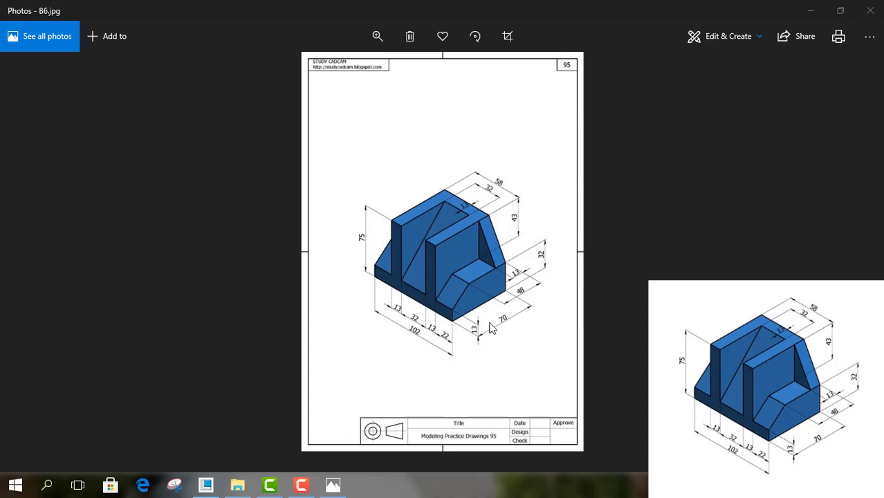
left_click(811, 11)
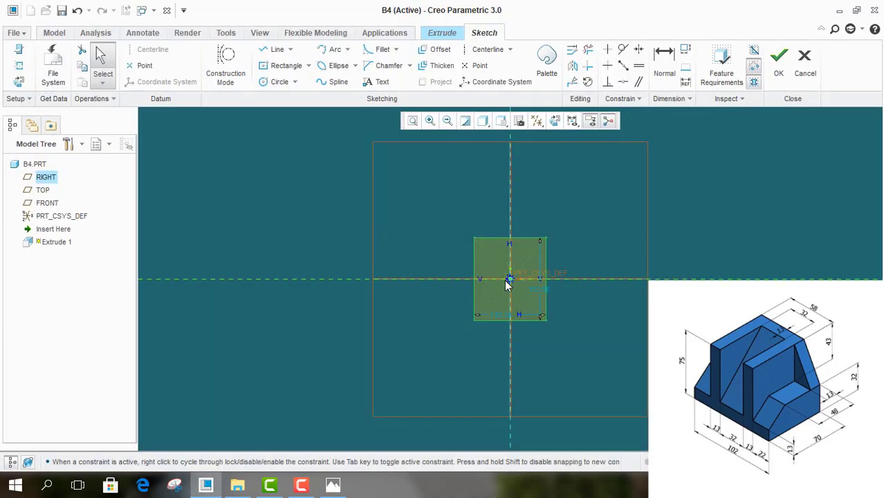
Step: Dimension the rectangle 102 high by 70 wide and finish the sketch
double_click(546, 286)
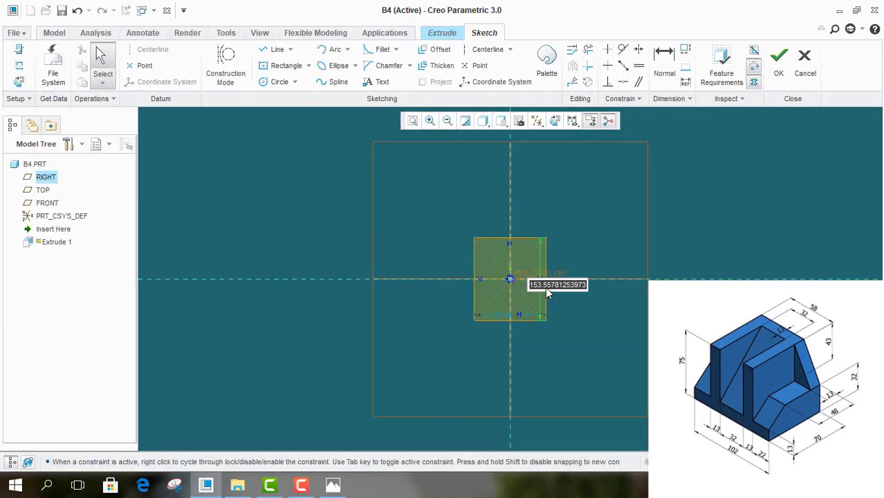
type("102")
key("Return")
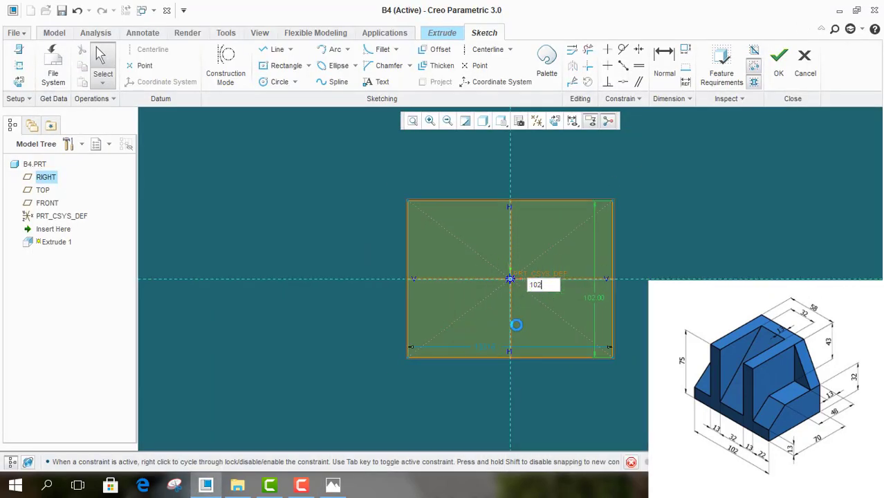
double_click(476, 386)
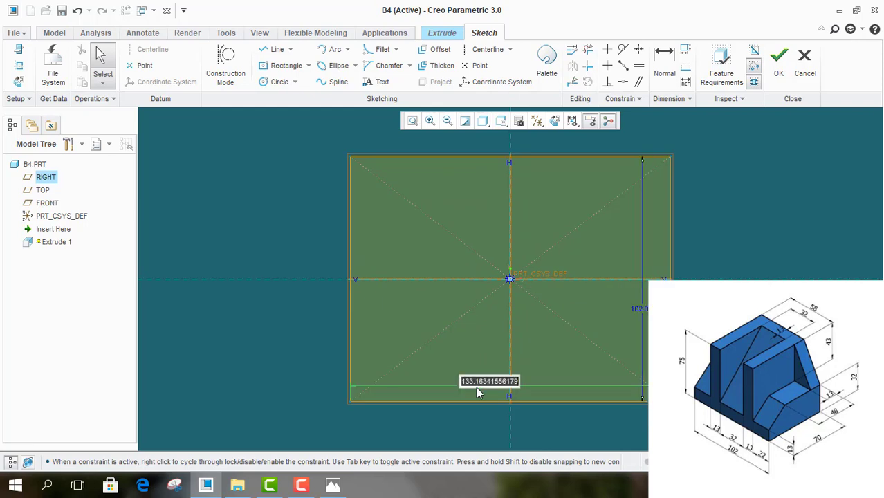
type("70")
key("Return")
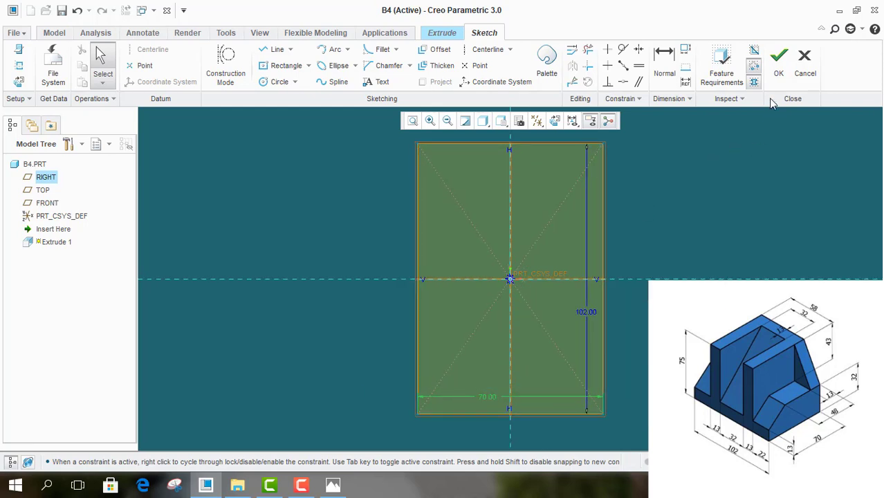
left_click(780, 69)
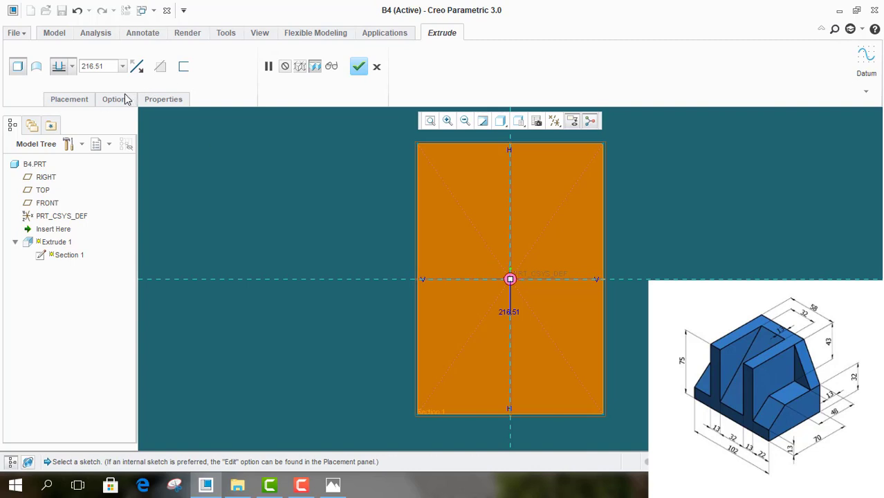
Step: Extrude the block 75 deep, symmetric about the sketch plane, and commit Extrude 1
left_click(72, 69)
mouse_move(407, 259)
middle_mouse_down()
mouse_move(400, 227)
mouse_move(422, 225)
mouse_move(256, 309)
middle_mouse_up()
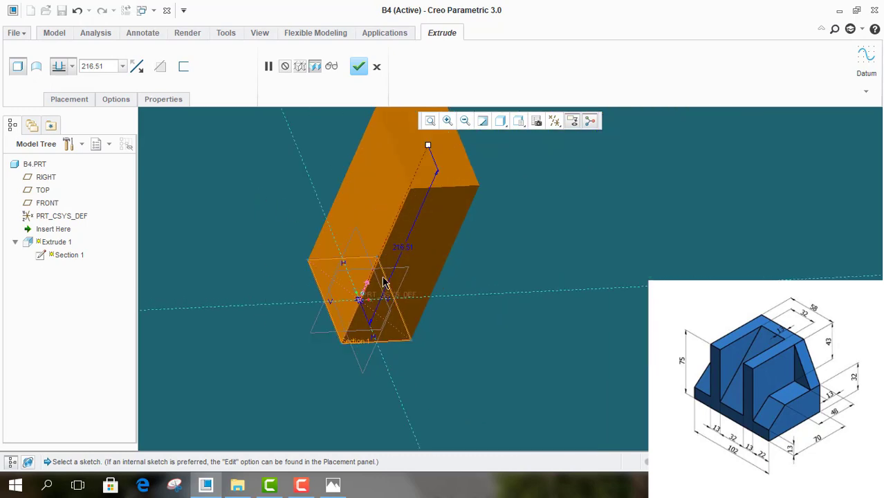
scroll(385, 284, "down", 2)
scroll(275, 195, "up", 5)
left_click(107, 65)
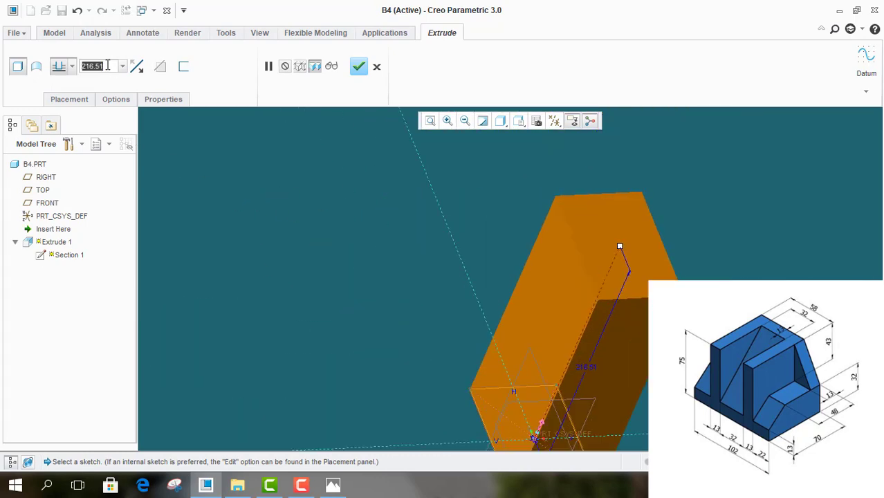
type("75")
key("Return")
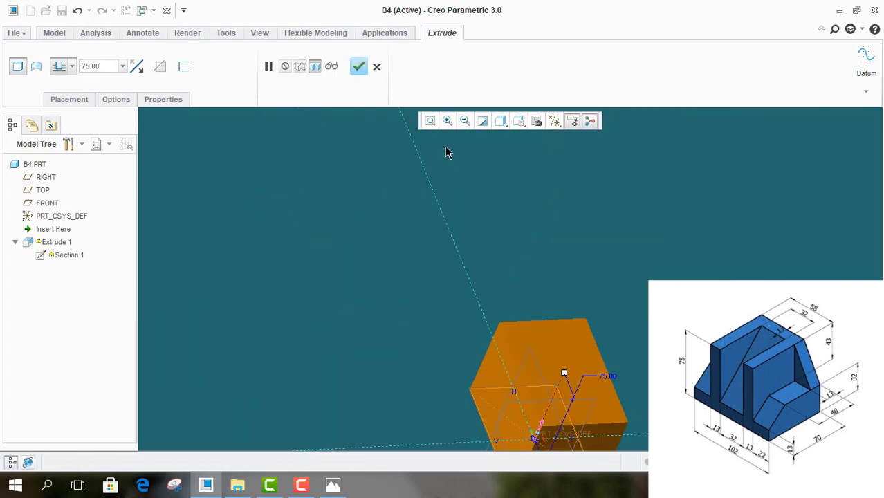
scroll(342, 142, "down", 2)
scroll(448, 366, "up", 2)
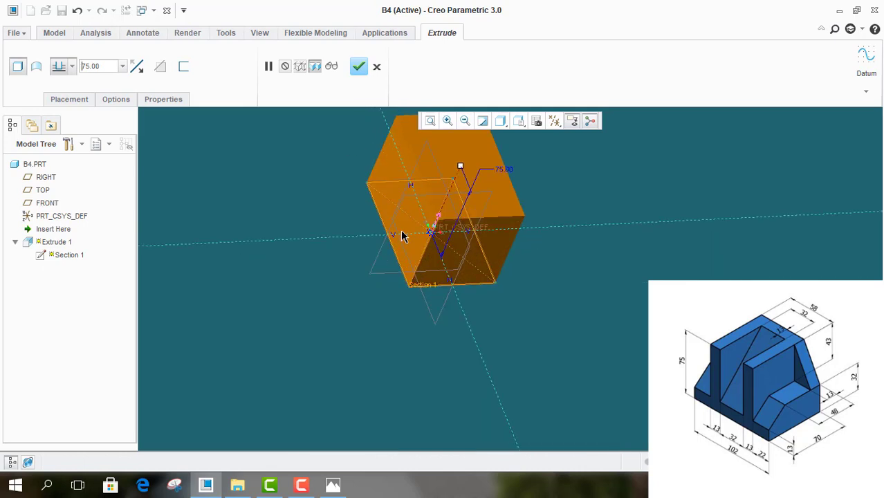
left_click(72, 67)
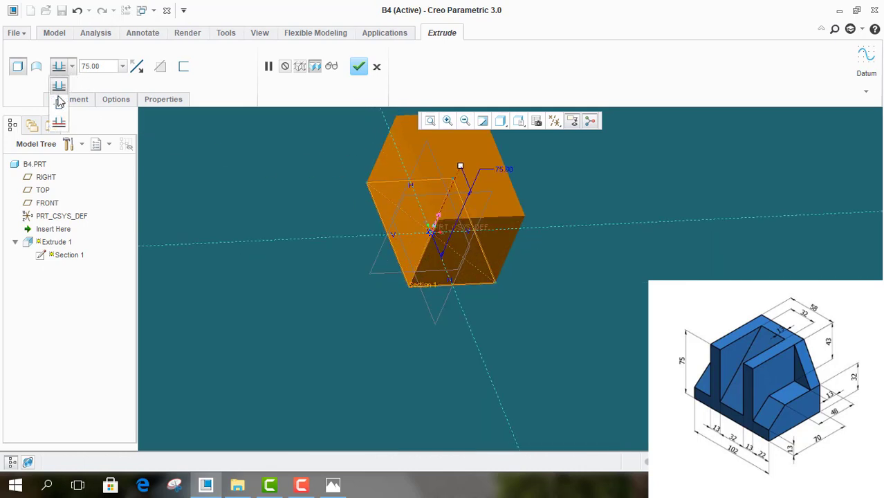
left_click(60, 103)
scroll(482, 310, "down", 2)
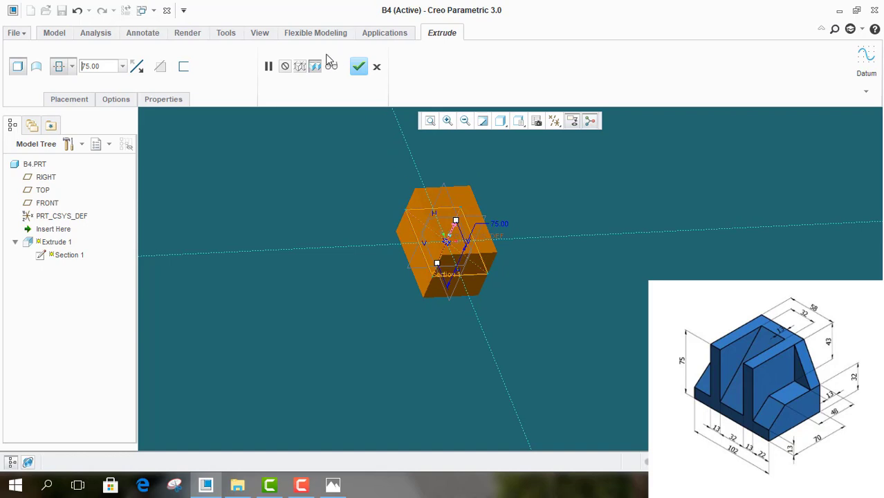
left_click(331, 65)
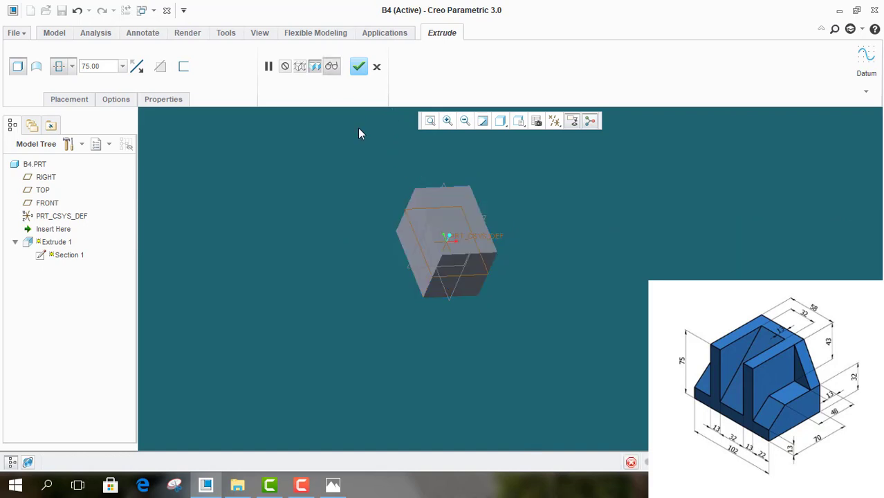
left_click(359, 68)
Step: Orbit the block to inspect it, then return to the default orientation
left_click(391, 228)
scroll(375, 178, "up", 2)
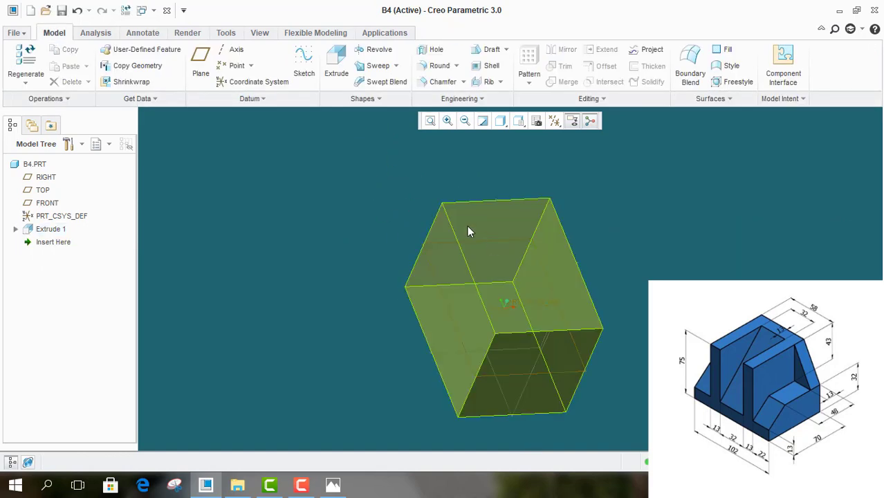
mouse_move(421, 206)
middle_mouse_down()
mouse_move(524, 250)
mouse_move(498, 240)
middle_mouse_up()
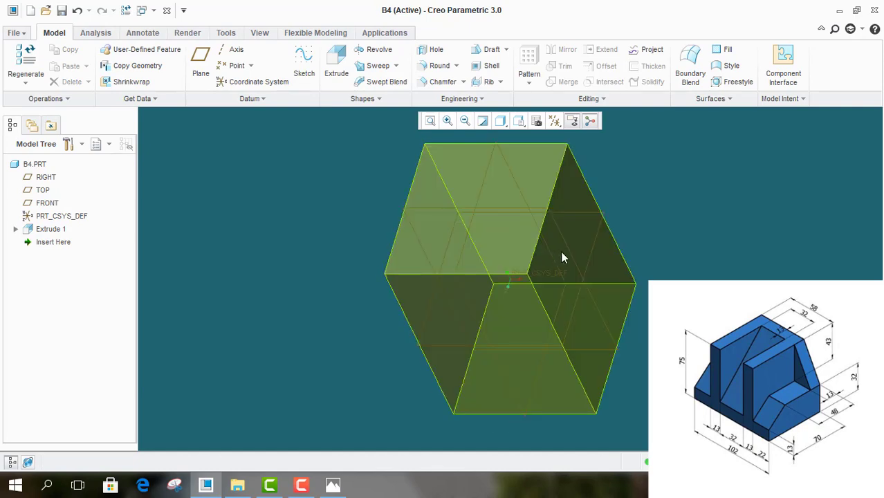
mouse_move(563, 253)
middle_mouse_down()
mouse_move(468, 213)
mouse_move(538, 145)
middle_mouse_up()
left_click(520, 122)
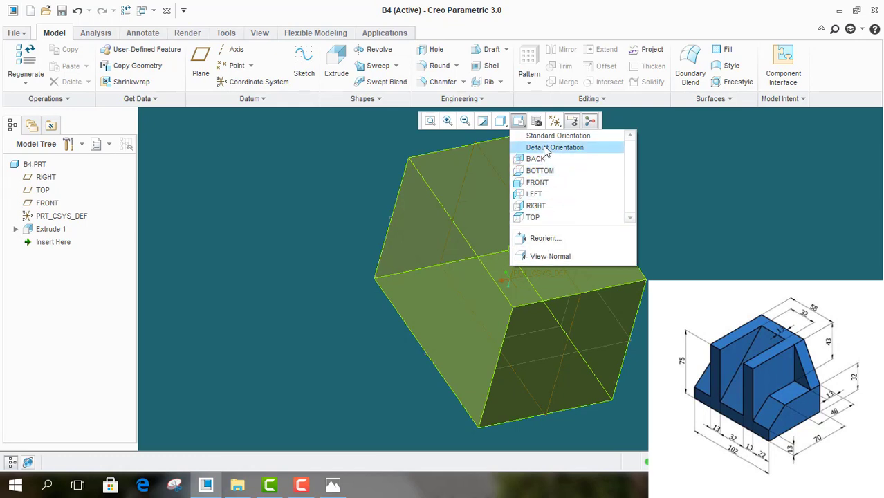
left_click(545, 148)
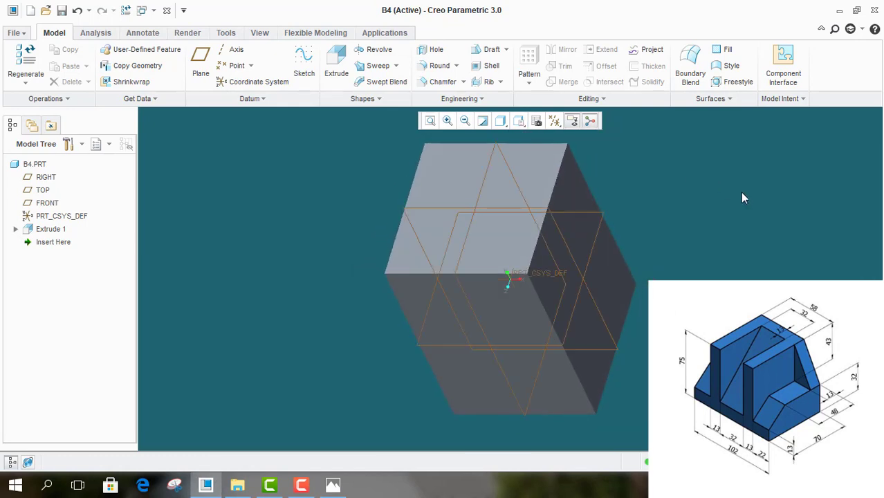
Step: Zoom around the block, then bring up the B6.jpg reference drawing in Photos
scroll(505, 222, "down", 3)
scroll(485, 187, "down", 3)
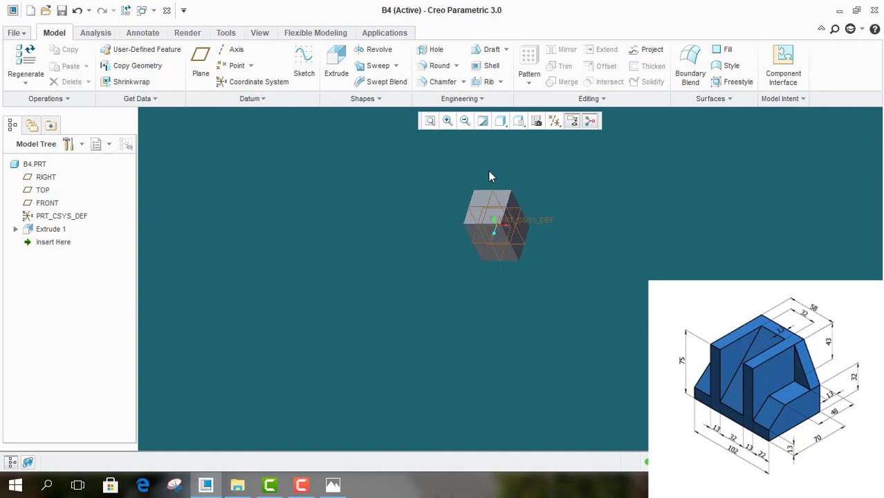
scroll(499, 166, "up", 2)
scroll(502, 169, "up", 1)
scroll(503, 207, "down", 2)
scroll(503, 237, "up", 2)
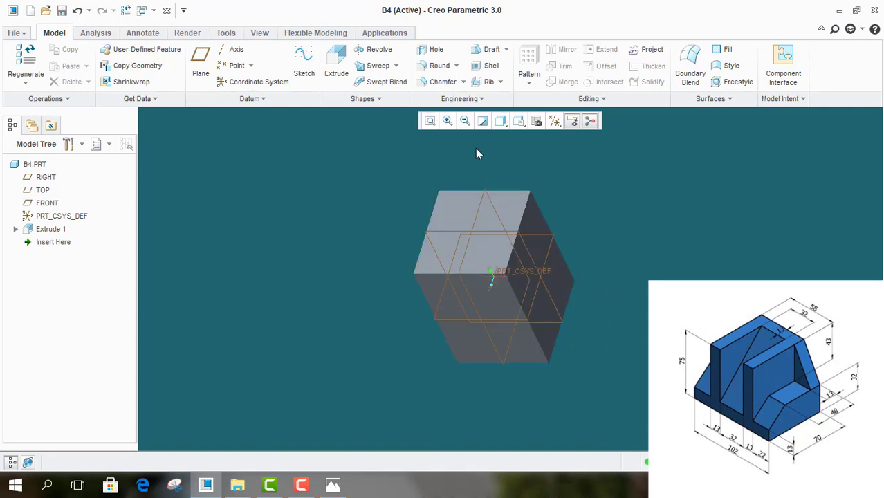
scroll(477, 153, "up", 1)
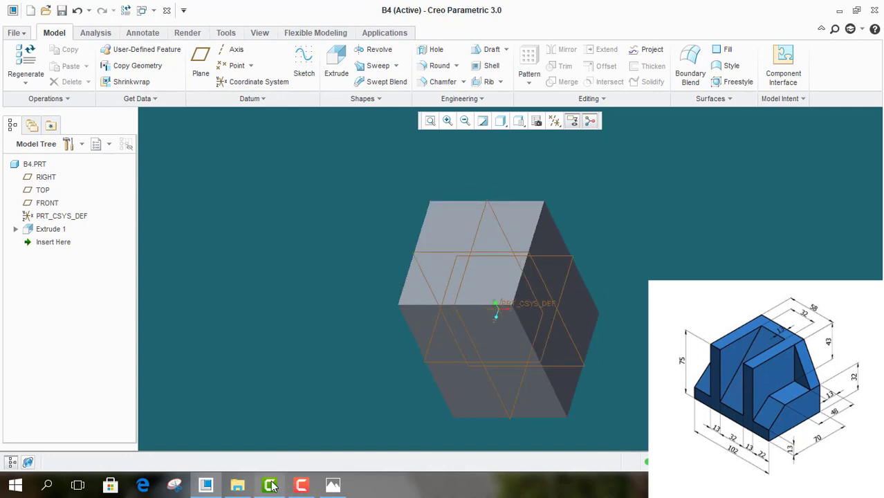
left_click(332, 485)
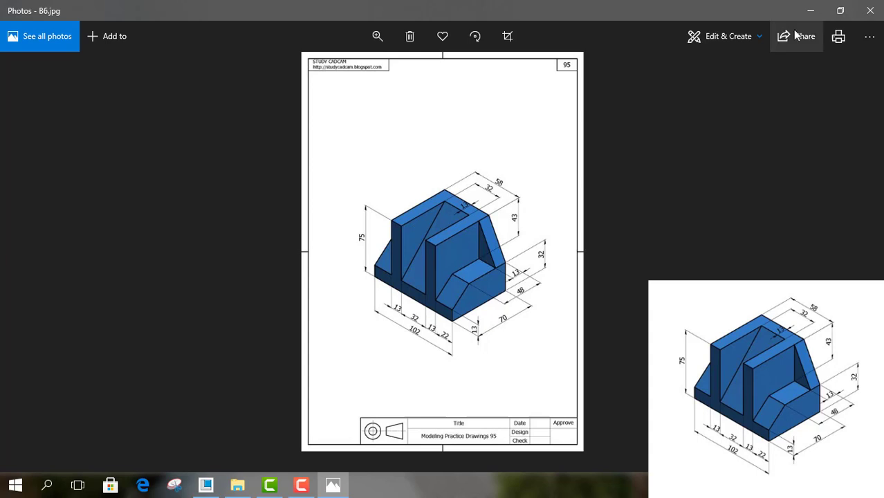
Step: Minimize Photos to get back to the B4 block in Creo
left_click(810, 11)
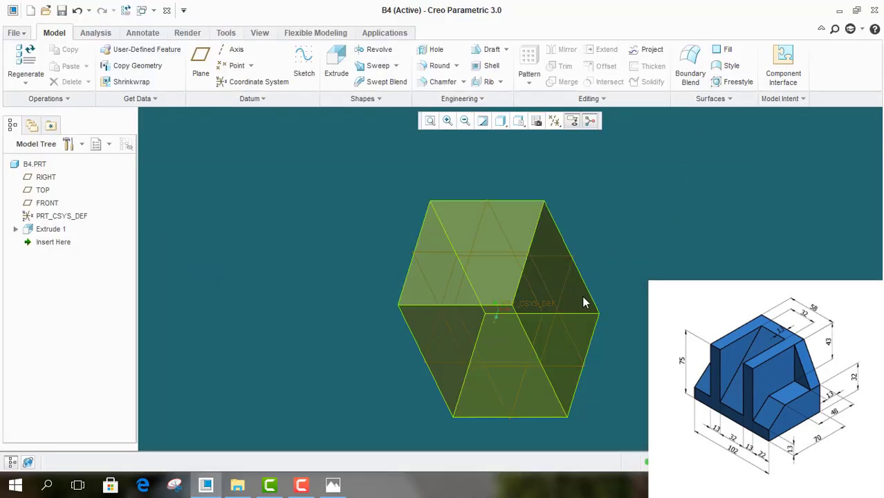
Step: Start a second extrusion sketched on the block's front face, viewed straight on
mouse_move(530, 293)
middle_mouse_down()
mouse_move(476, 229)
mouse_move(495, 208)
mouse_move(516, 233)
middle_mouse_up()
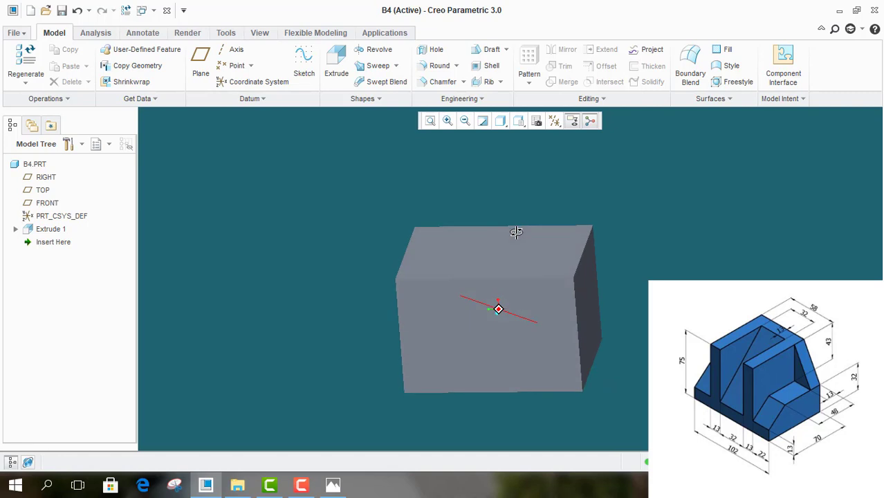
left_click(335, 62)
left_click(61, 102)
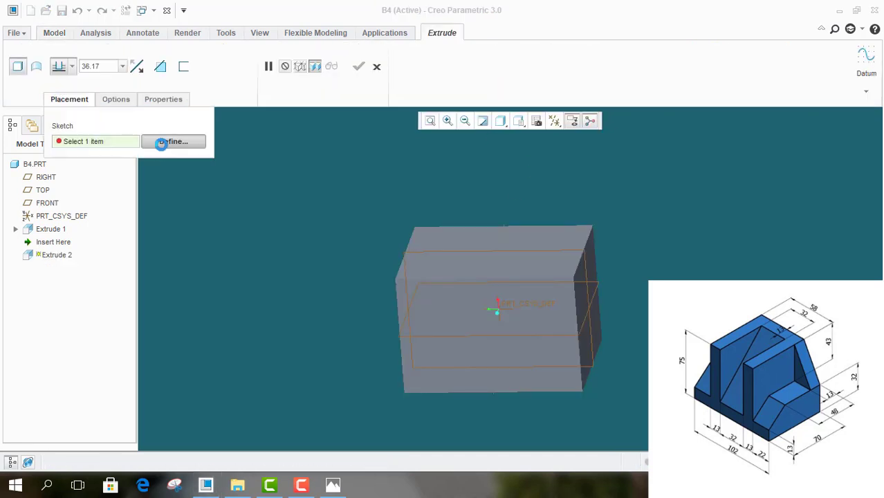
left_click(164, 142)
left_click(458, 319)
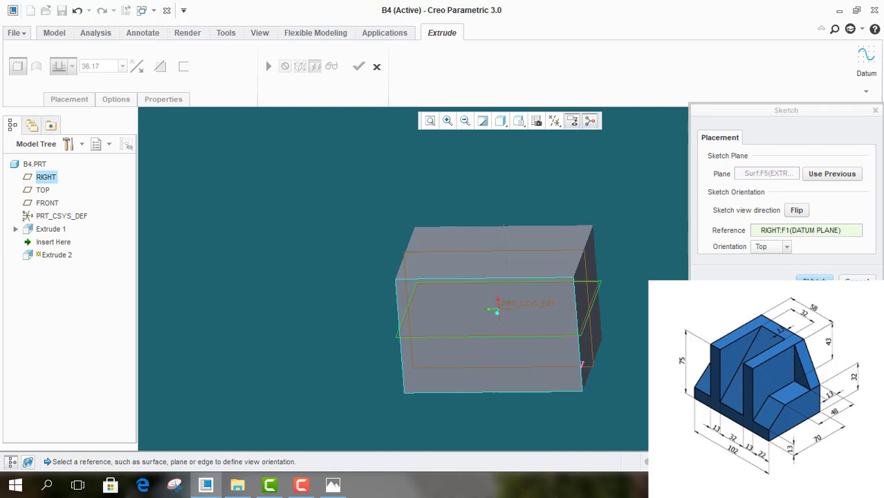
left_click(813, 281)
left_click(554, 124)
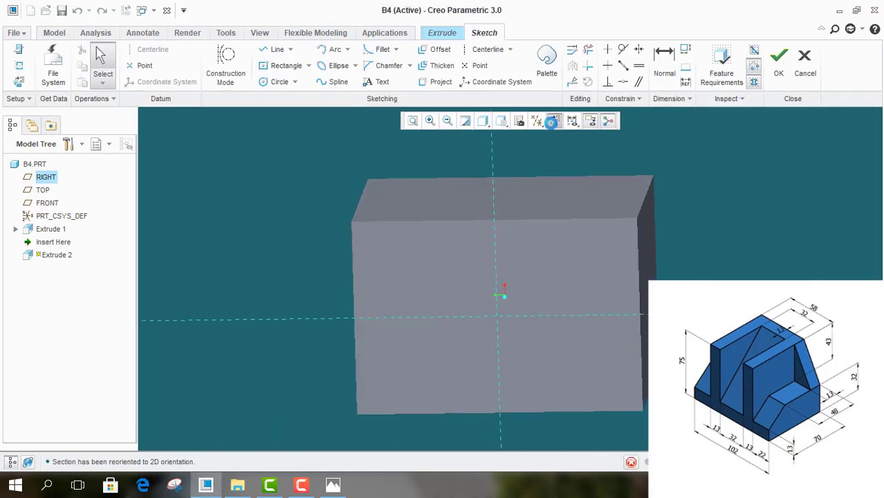
Step: Add the block's top, left and right edges as sketch references
right_click(371, 145)
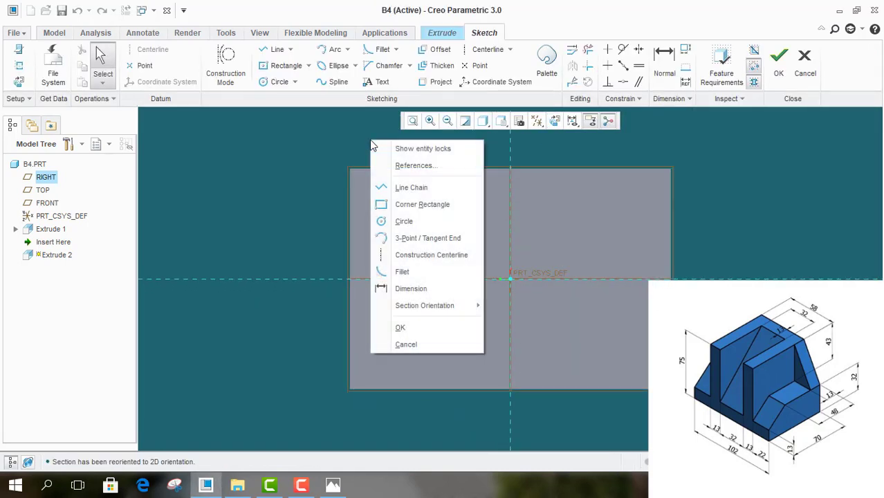
left_click(405, 162)
left_click(567, 169)
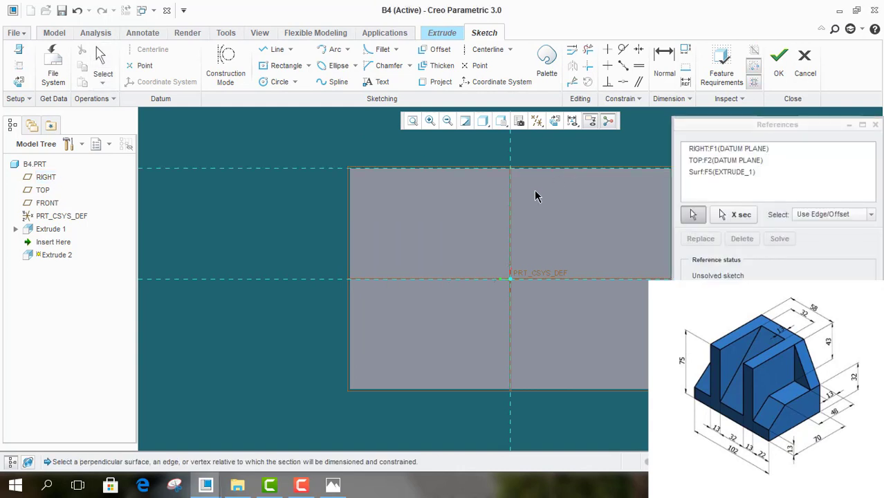
scroll(347, 242, "up", 2)
left_click(348, 227)
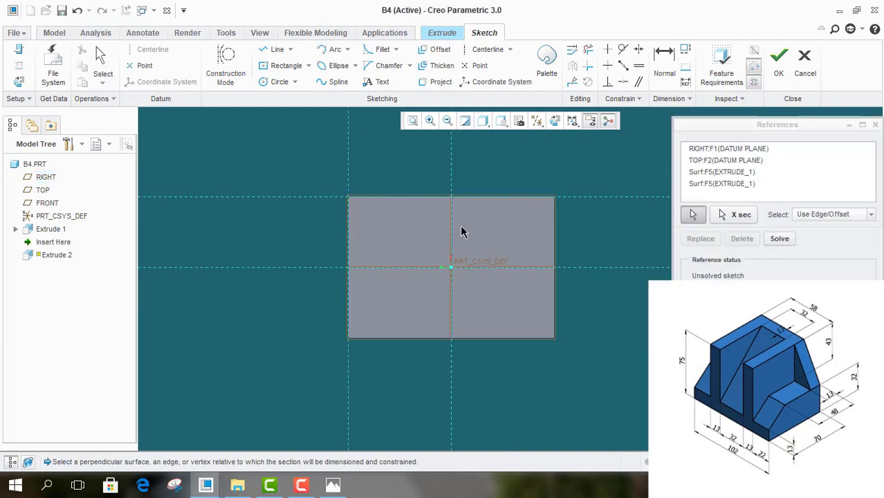
left_click(552, 230)
Step: Draw a vertical centerline through the origin
left_click(851, 332)
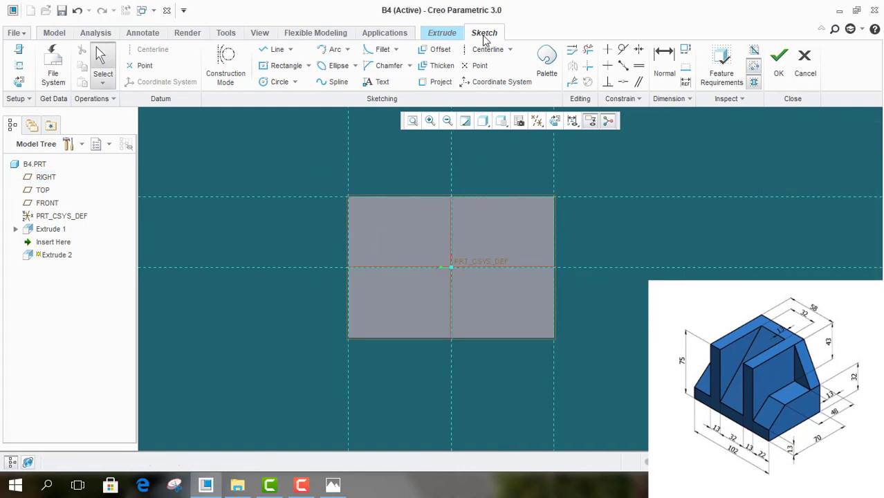
left_click(488, 49)
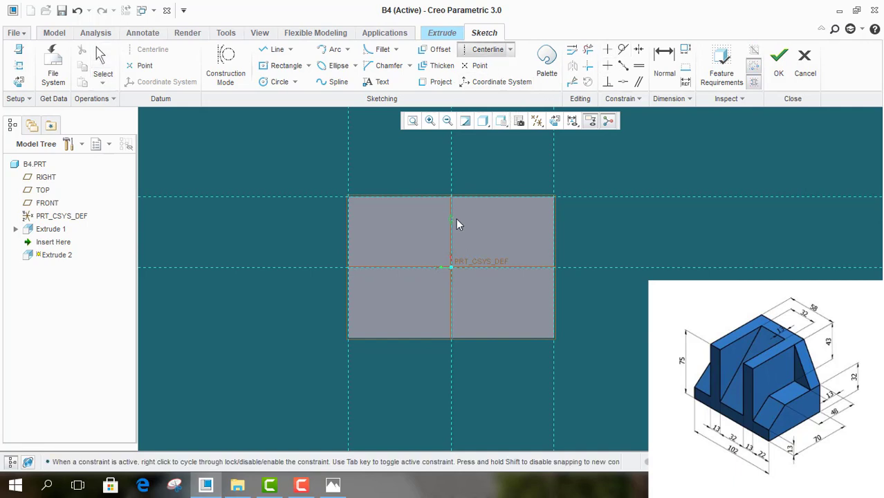
left_click(451, 153)
left_click(449, 175)
middle_click(496, 173)
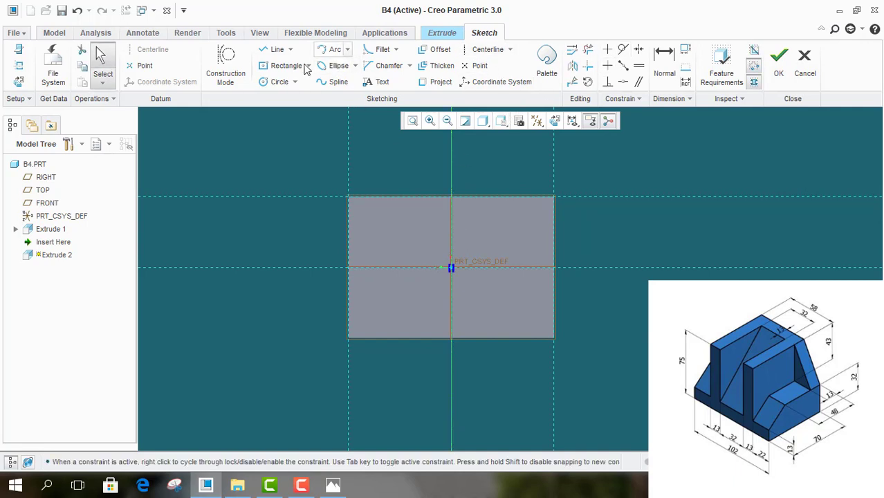
Step: Draw a slanted line from the top edge to the right edge, then view the reference drawing
left_click(276, 49)
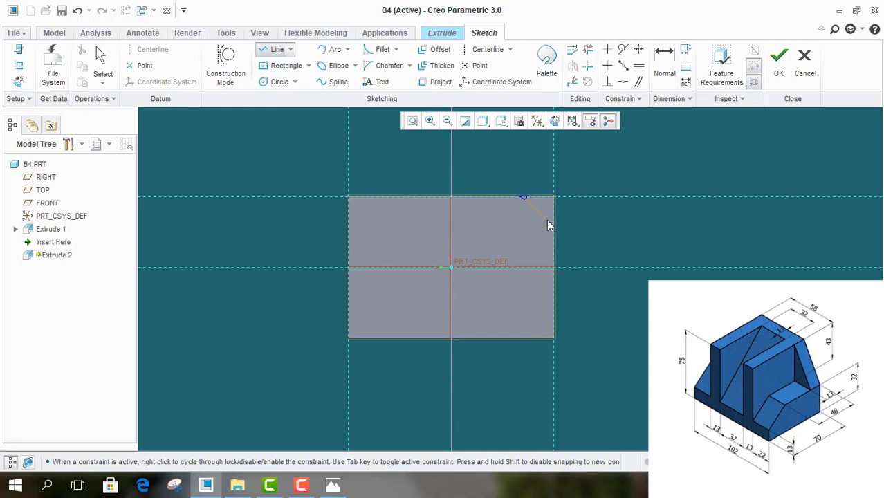
left_click(579, 224)
middle_click(599, 224)
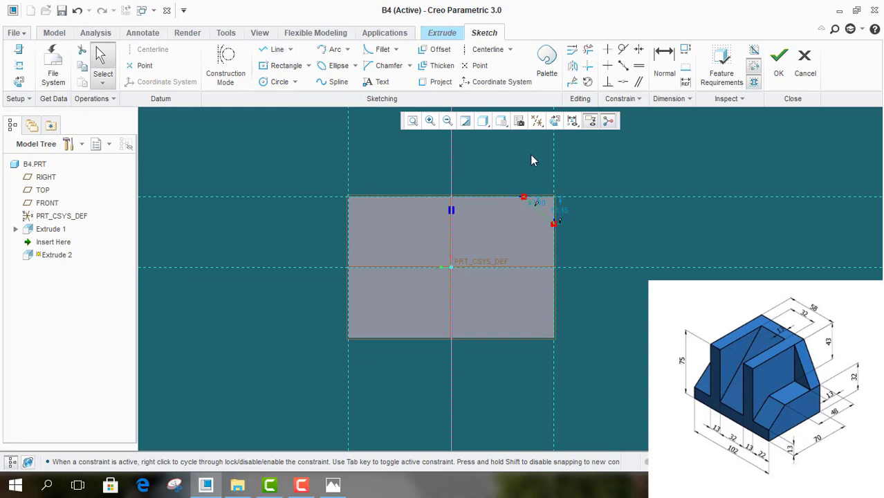
scroll(530, 156, "up", 3)
left_click(333, 484)
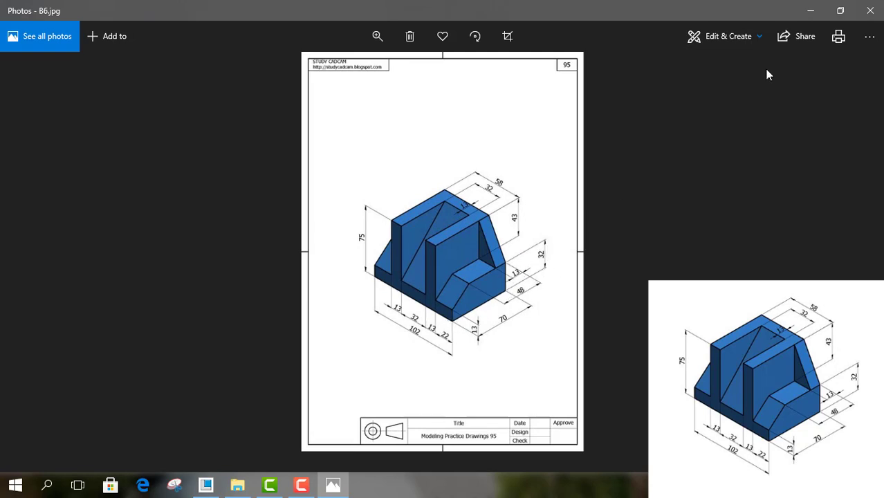
Step: Back in the sketch, pull the diagonal toward the corner and delete the old 32.00 dimension
left_click(811, 10)
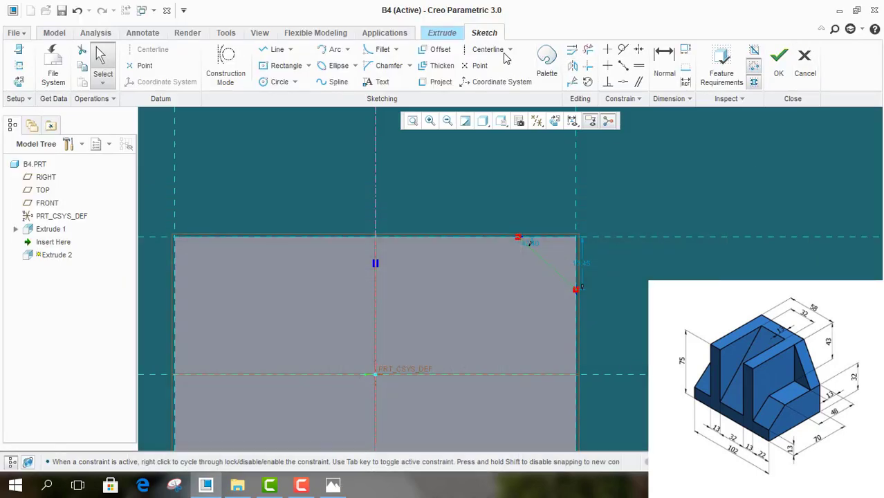
left_click(664, 61)
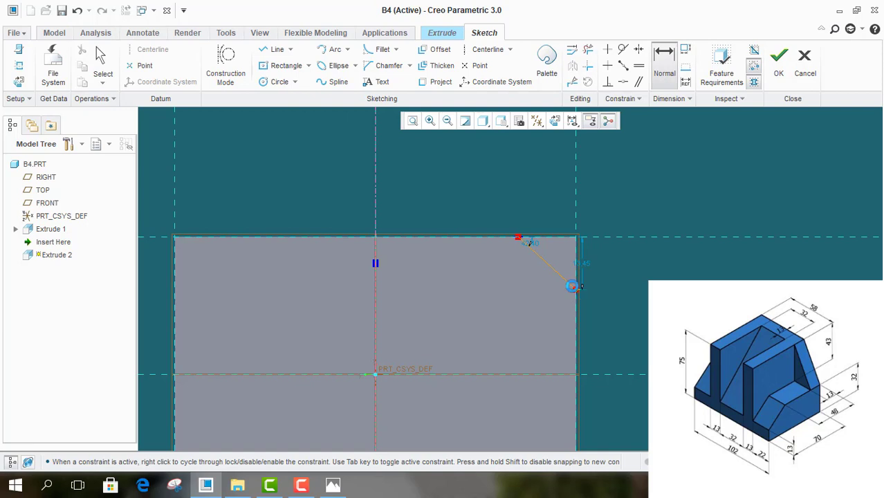
left_click(576, 290)
left_click_drag(529, 242, 575, 243)
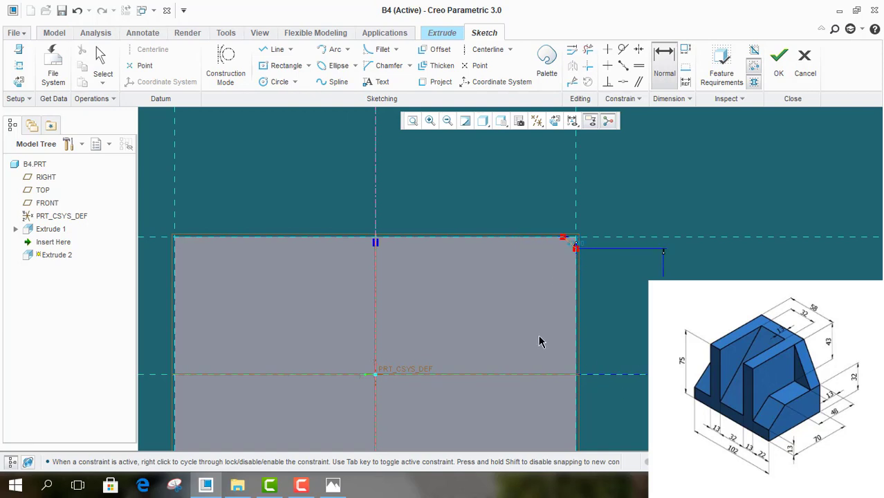
scroll(578, 222, "up", 1)
scroll(579, 221, "up", 1)
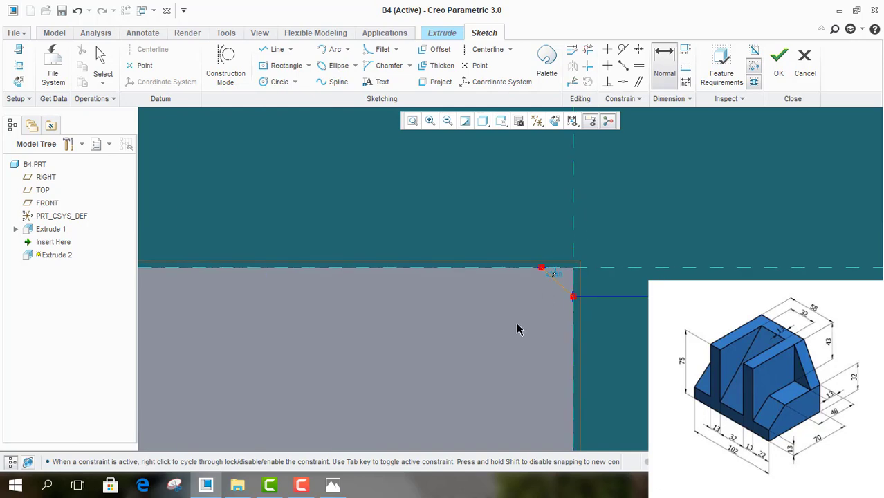
scroll(429, 197, "down", 2)
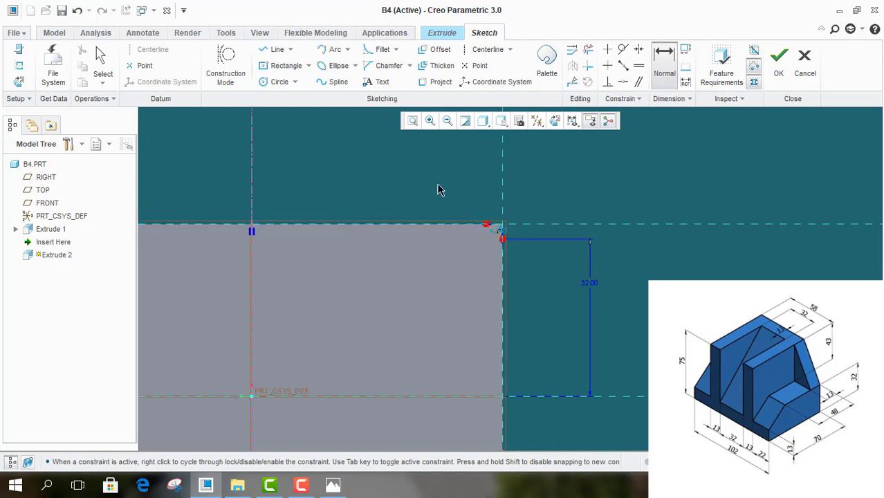
left_click(589, 285)
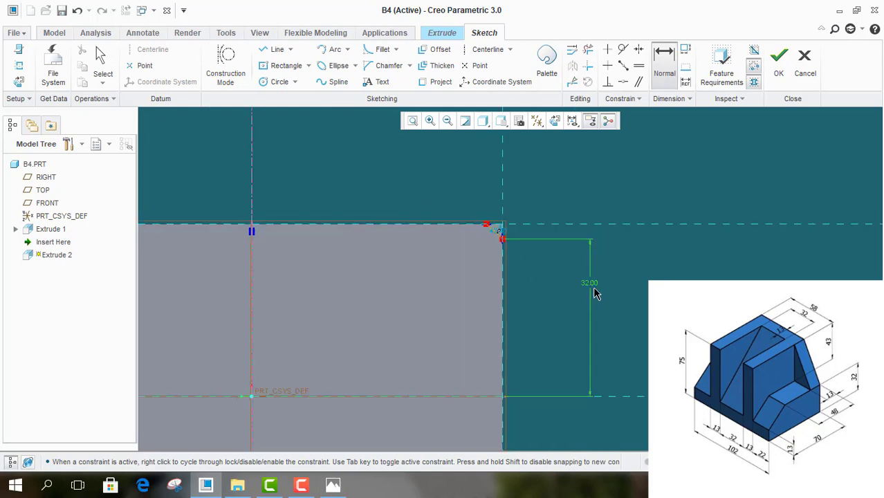
key("Delete")
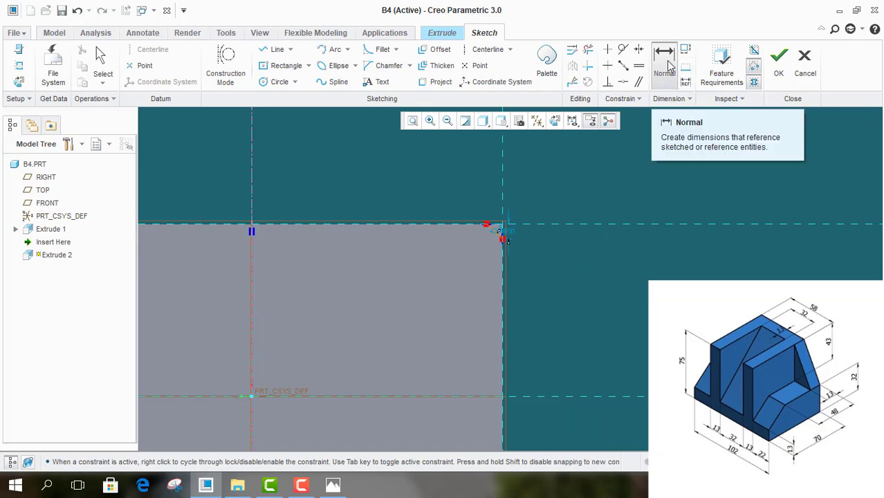
Step: Dimension the diagonal's lower end 32 above the bottom and top end 22 from the right
left_click(668, 64)
scroll(526, 239, "down", 3)
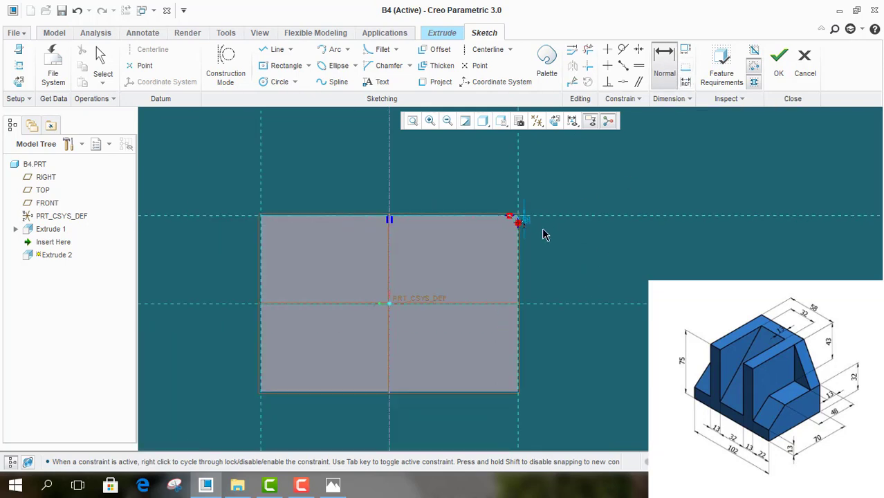
middle_click(585, 355)
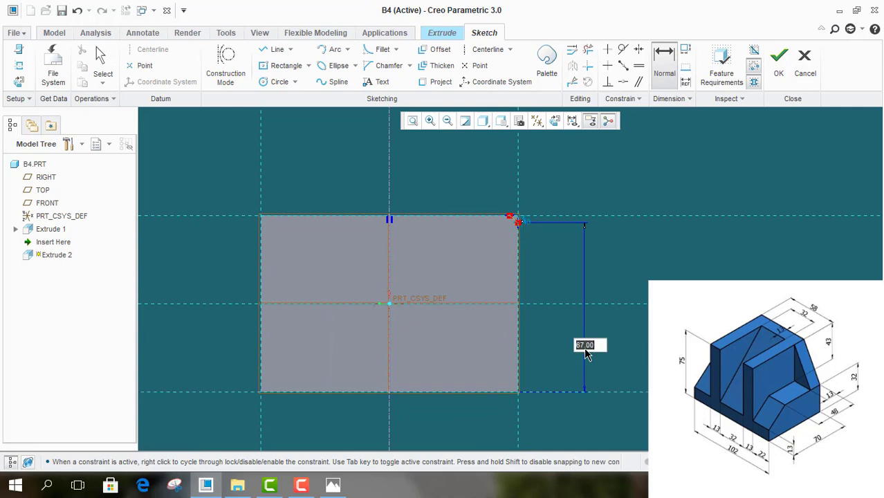
type("32")
key("Return")
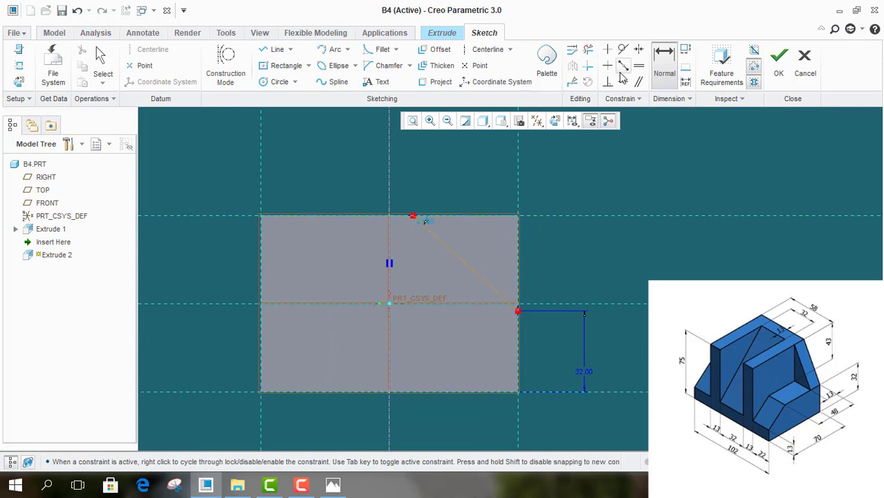
middle_click(489, 192)
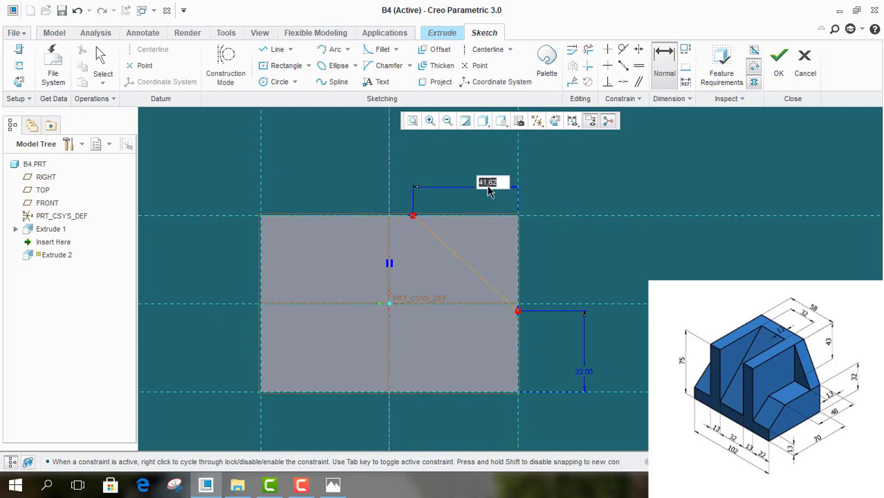
type("22")
key("Return")
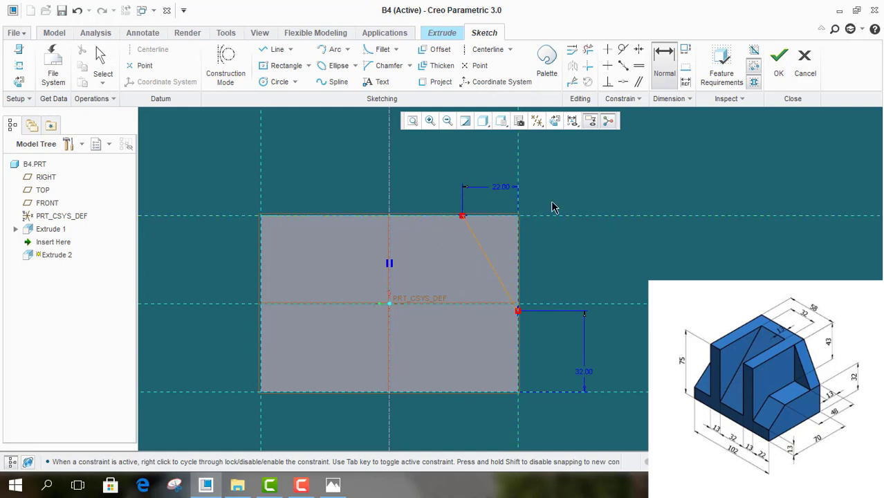
Step: Close the top-right corner into a triangle with lines along the top and right edges
left_click(276, 49)
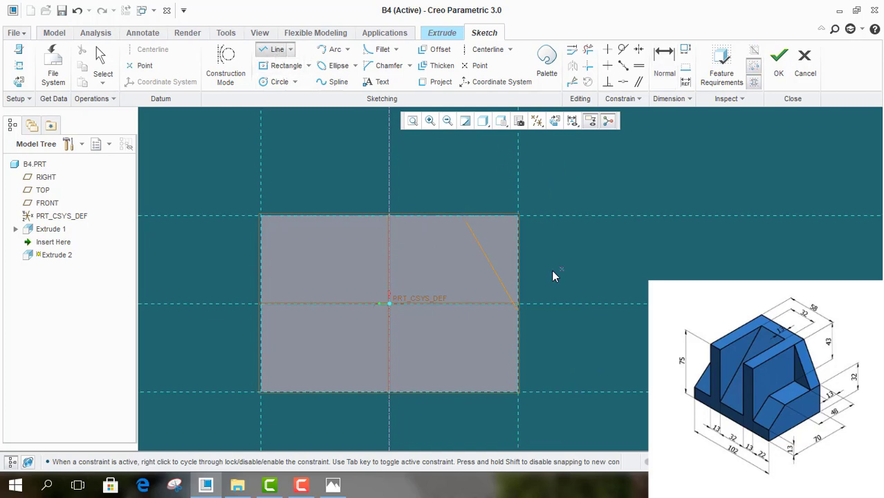
left_click(462, 216)
left_click(518, 216)
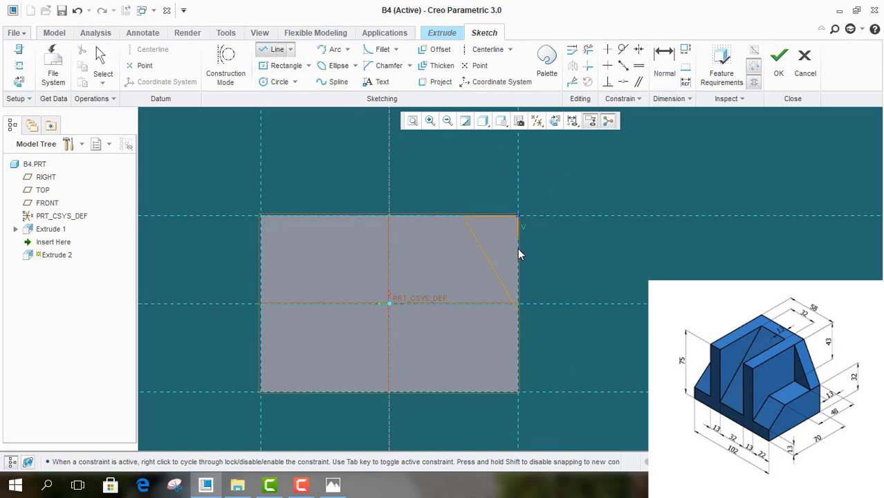
left_click(520, 304)
middle_click(592, 257)
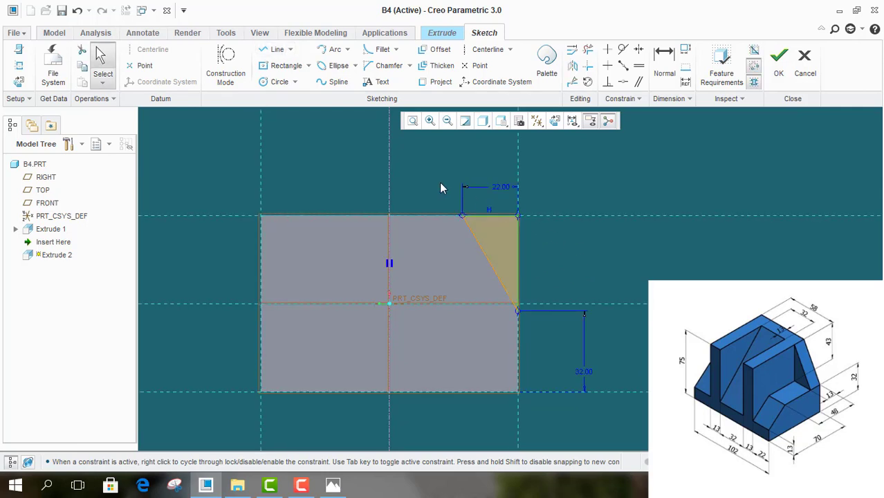
Step: Mirror the corner triangle about the vertical centerline to the top-left corner and finish the sketch
left_click_drag(454, 181, 573, 317)
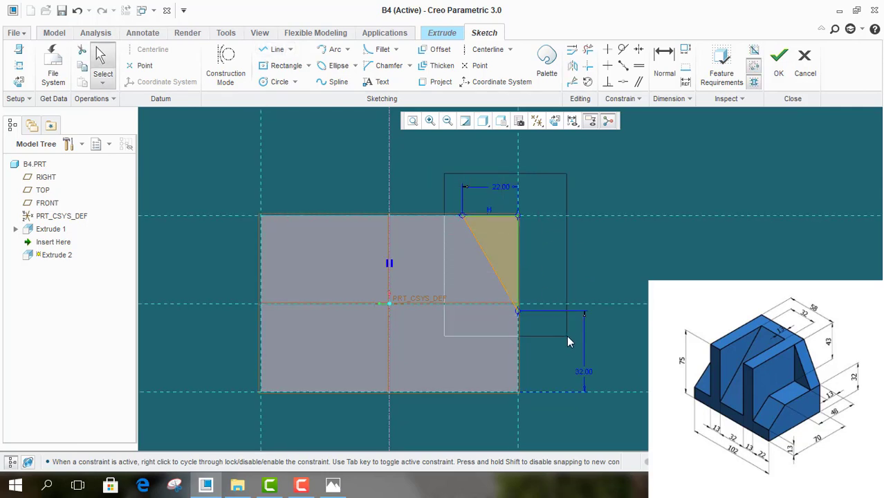
left_click(573, 67)
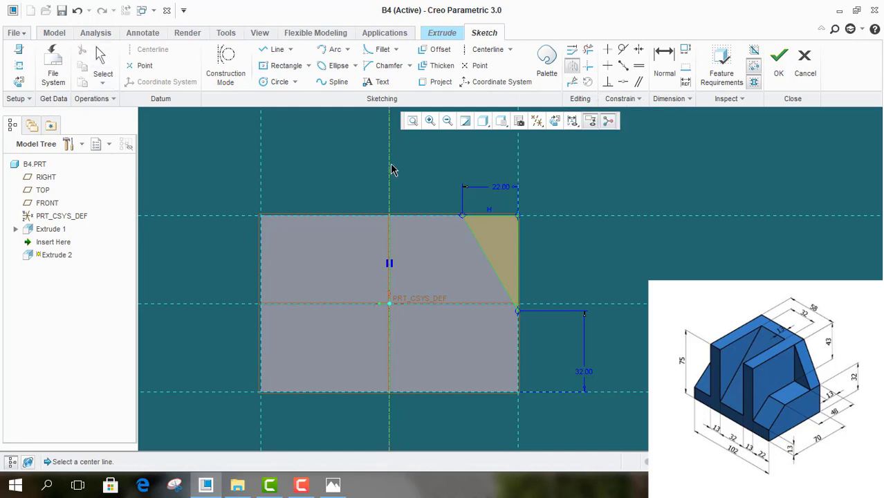
left_click(390, 169)
left_click(432, 166)
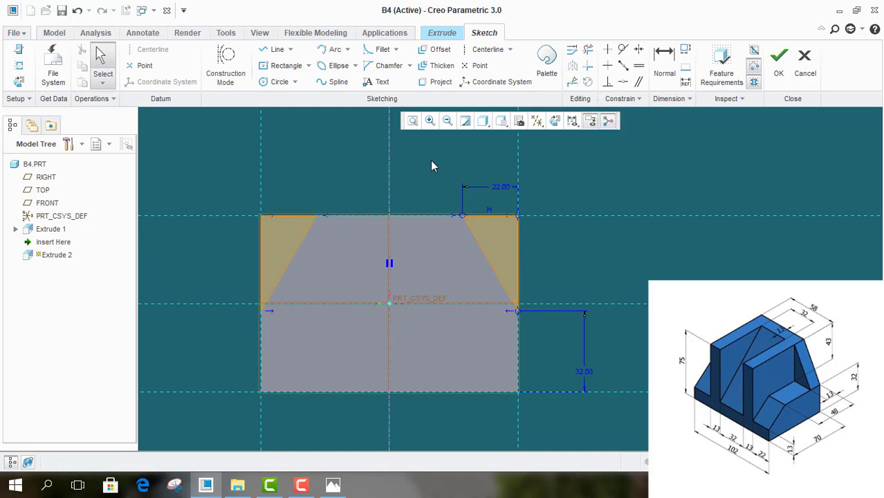
left_click(779, 62)
mouse_move(563, 242)
middle_mouse_down()
mouse_move(465, 192)
mouse_move(487, 191)
middle_mouse_up()
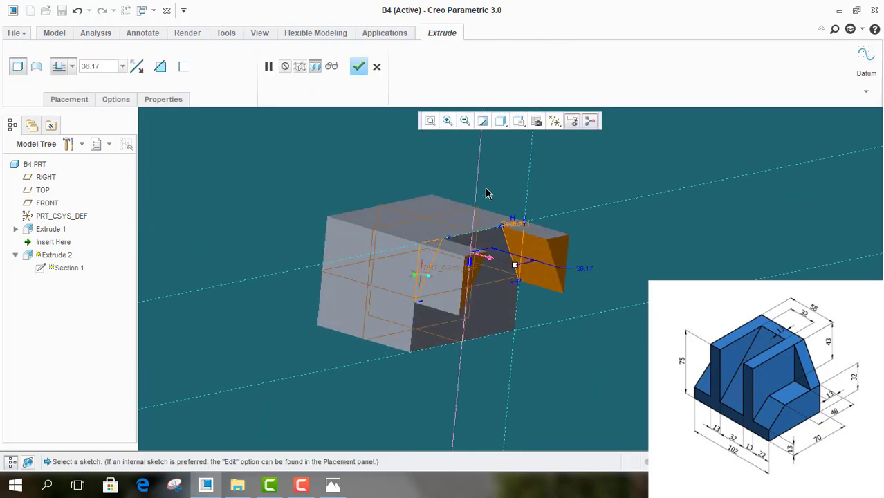
Step: Make Extrude 2 a Through All material-removing cut of both triangular corners
left_click(138, 70)
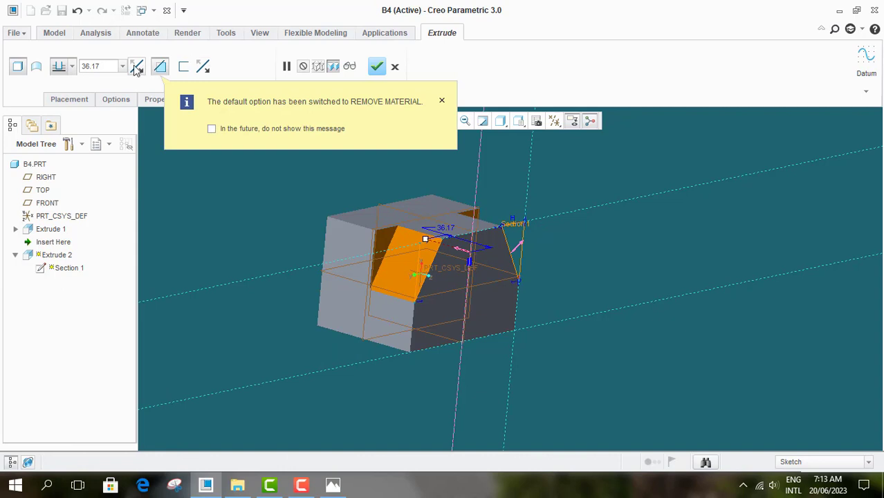
left_click(72, 66)
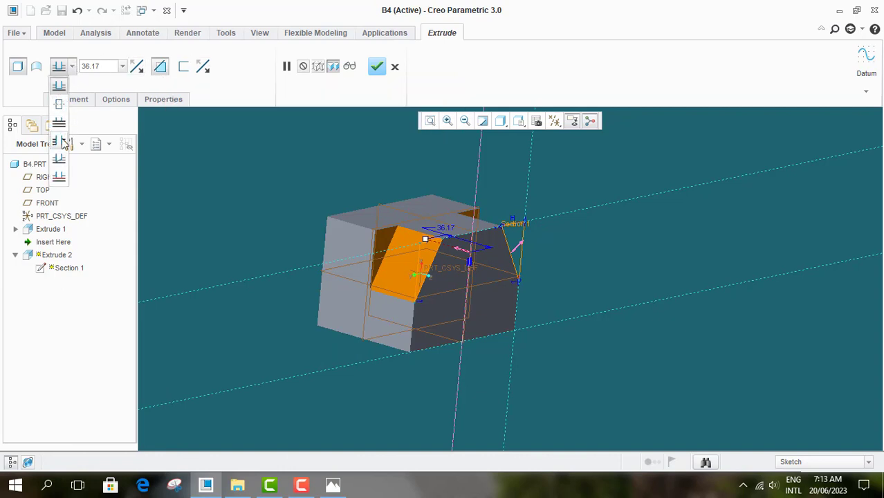
left_click(66, 144)
left_click(350, 66)
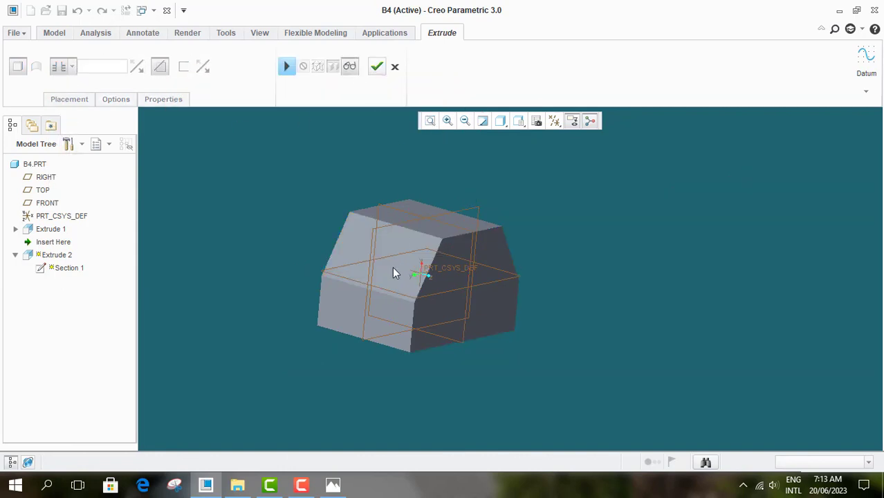
mouse_move(392, 267)
middle_mouse_down()
mouse_move(325, 252)
mouse_move(332, 245)
middle_mouse_up()
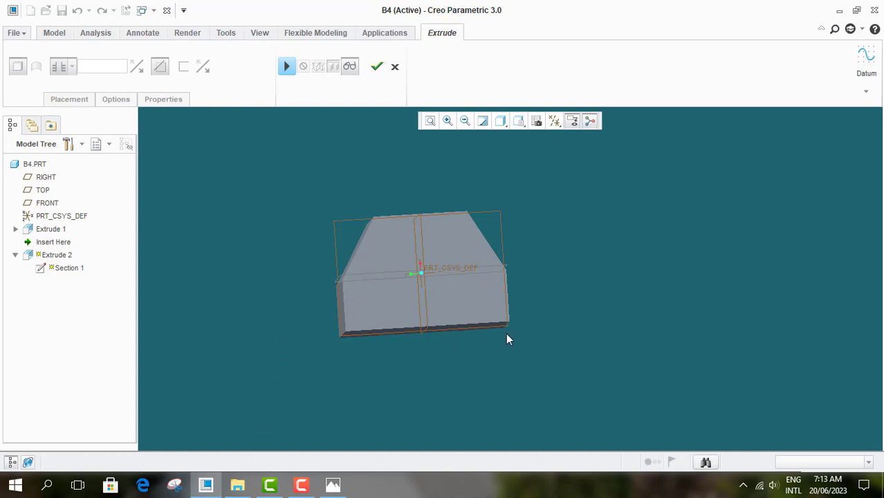
left_click(377, 66)
middle_click_drag(377, 158, 391, 169)
left_click(339, 487)
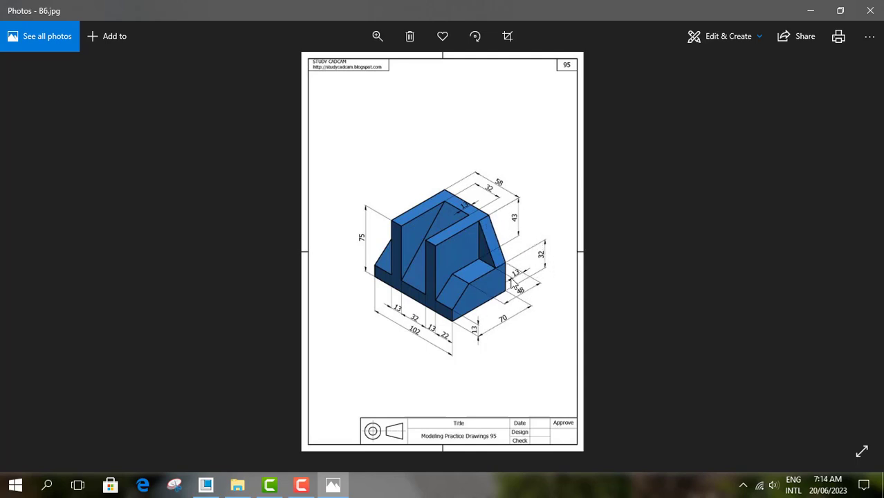
left_click(811, 11)
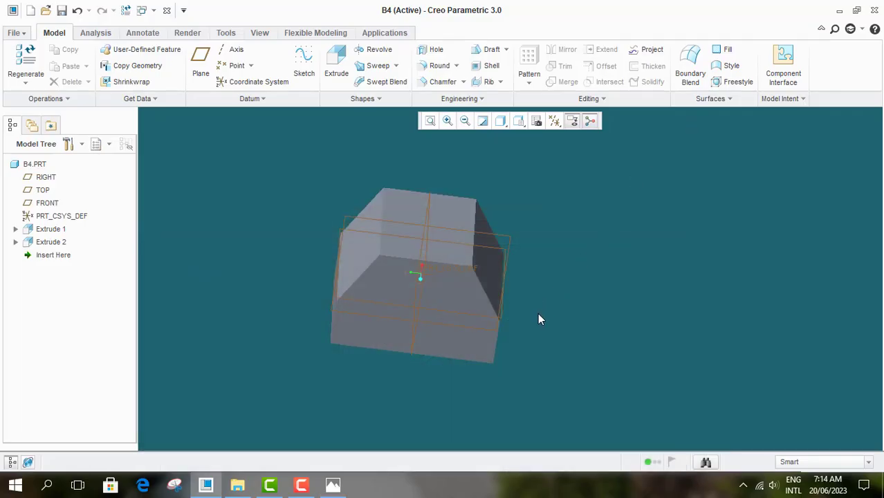
Step: Start Extrude 3 with its sketch placed on the block's front face, viewed straight on
mouse_move(537, 315)
middle_mouse_down()
mouse_move(476, 283)
mouse_move(471, 325)
middle_mouse_up()
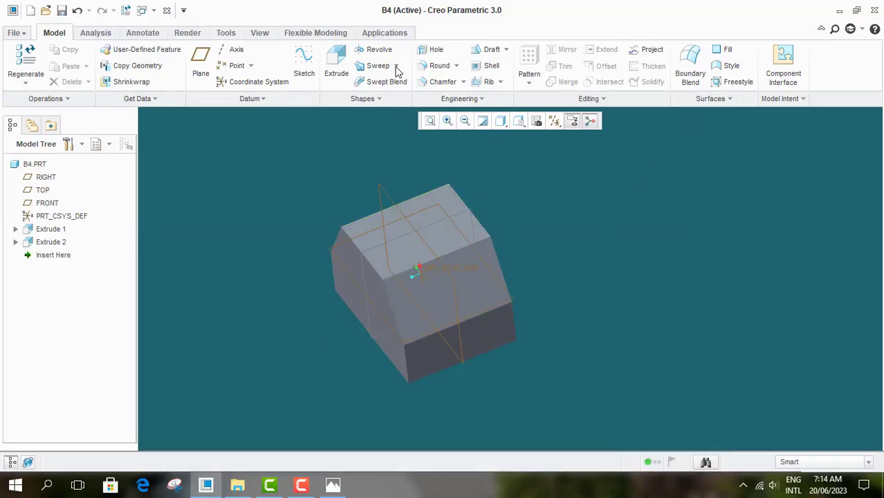
left_click(331, 69)
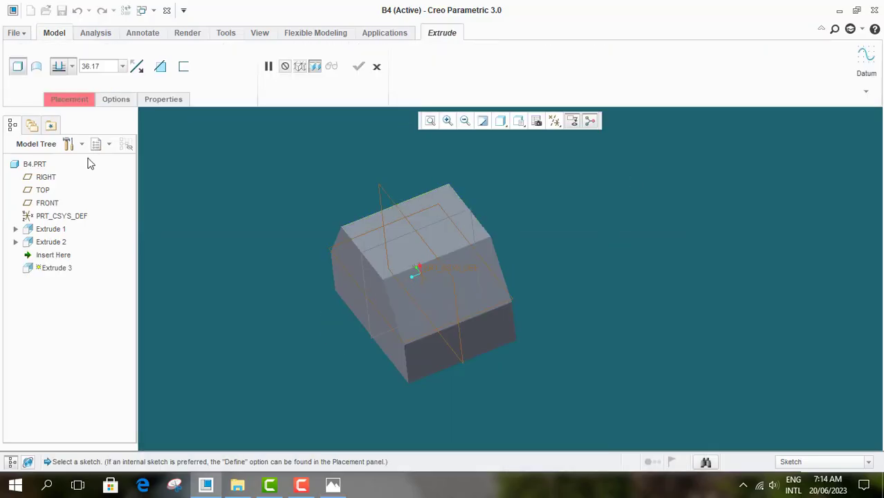
left_click(69, 101)
left_click(180, 144)
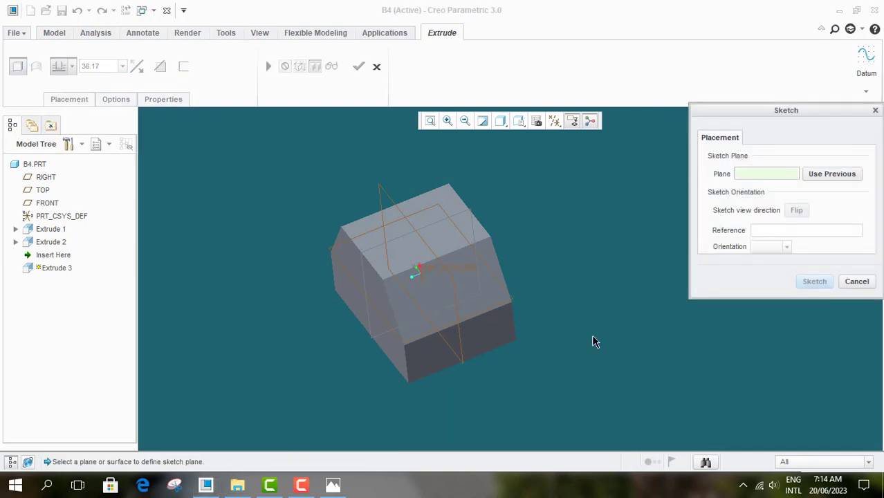
left_click(490, 328)
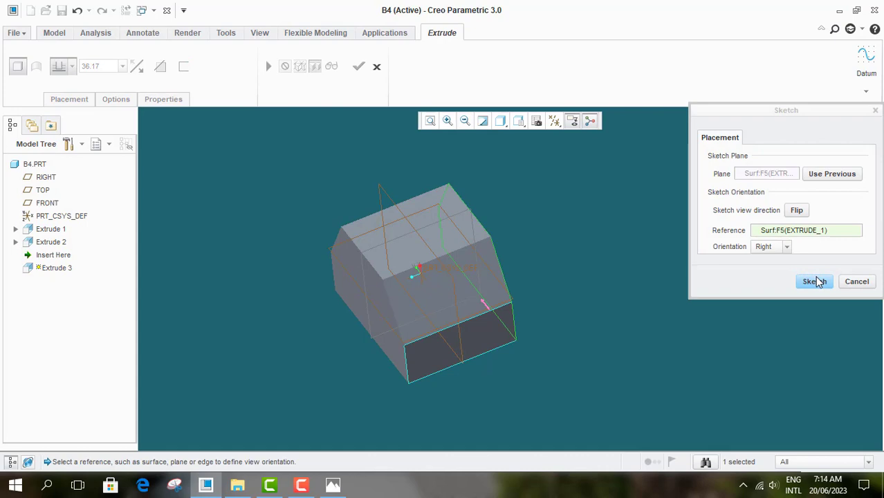
left_click(817, 282)
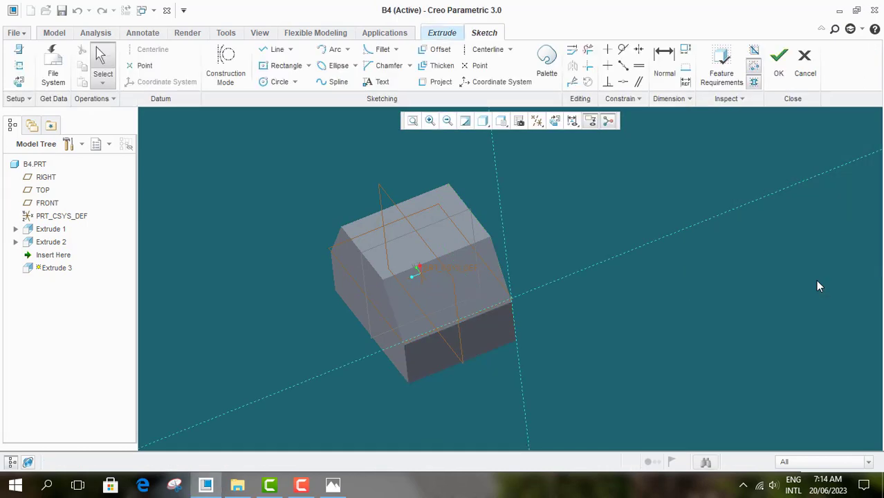
left_click(556, 122)
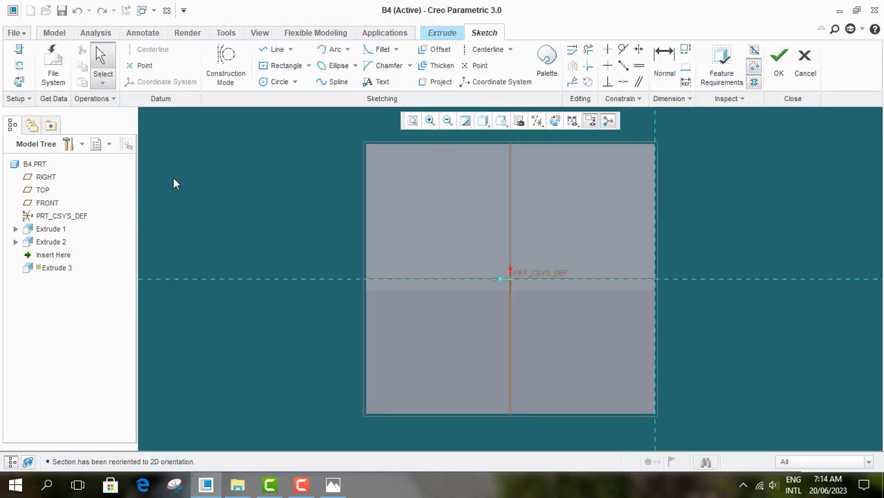
right_click(184, 161)
Step: Add the block's bottom and left edges as sketch references, then select the Line tool
left_click(234, 184)
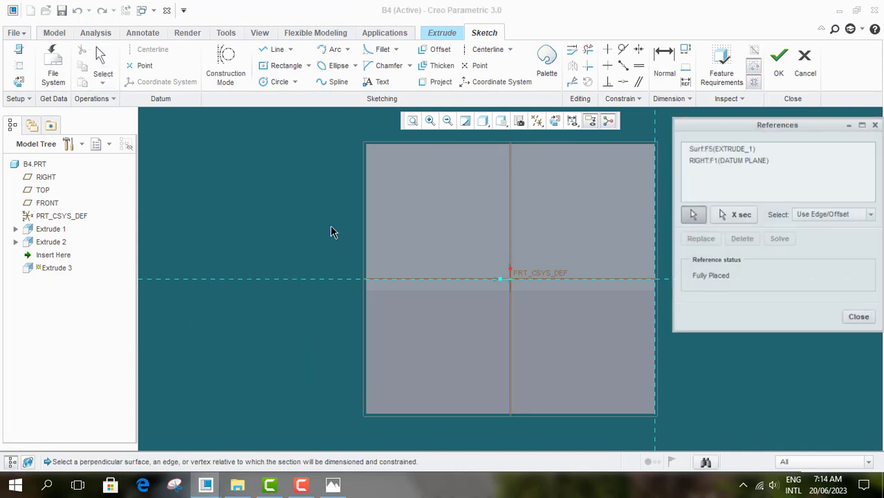
left_click(620, 416)
left_click(366, 339)
scroll(322, 315, "down", 3)
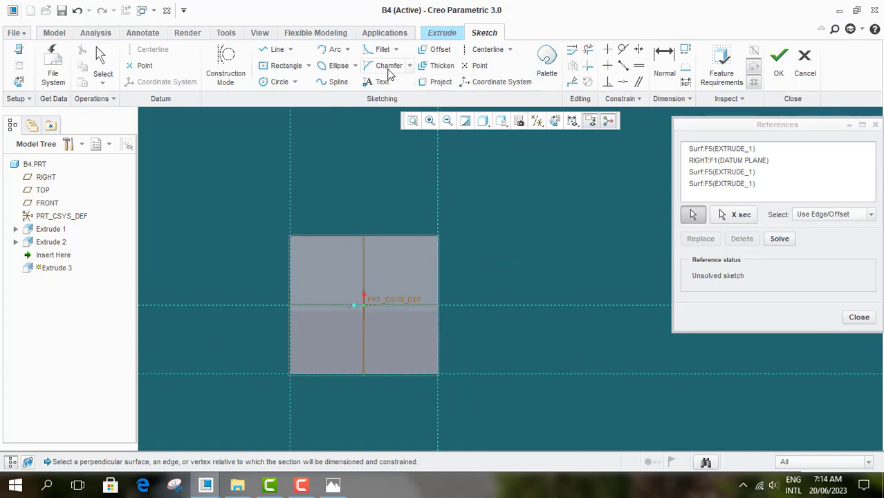
left_click(270, 50)
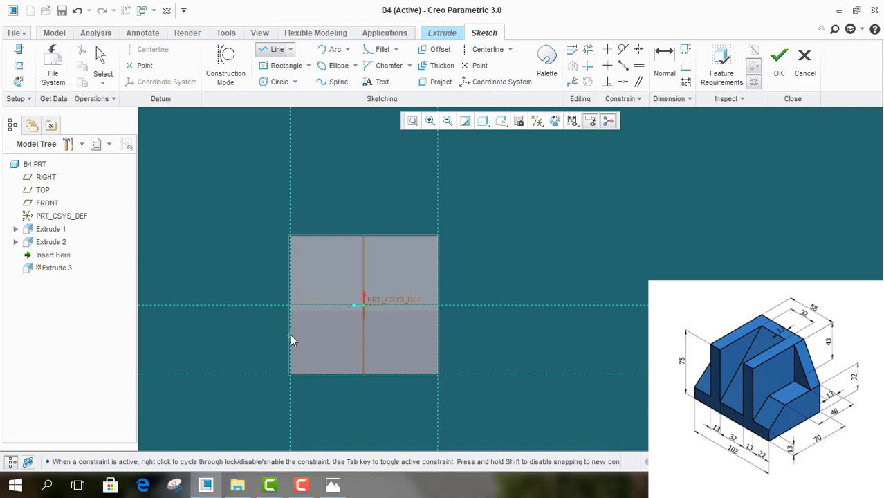
Step: Try a horizontal-then-vertical line, check the reference drawing, and review the sketch references
left_click(418, 335)
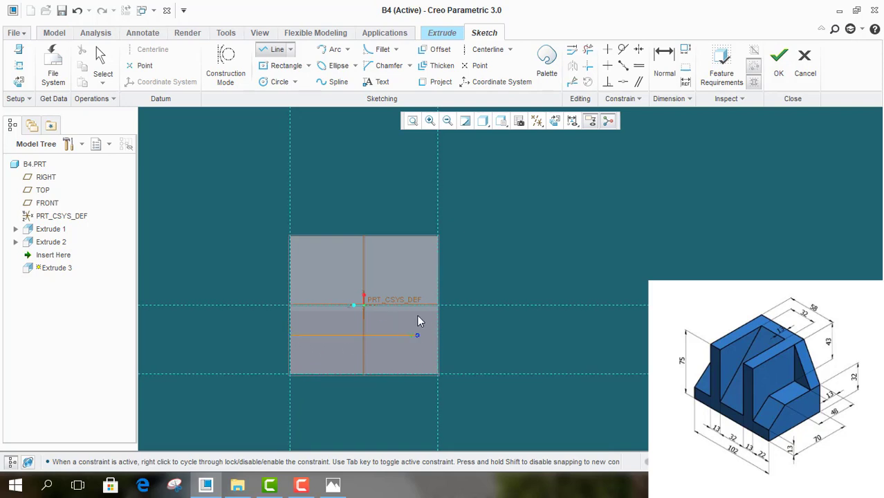
left_click(418, 268)
middle_click(418, 269)
middle_click(499, 252)
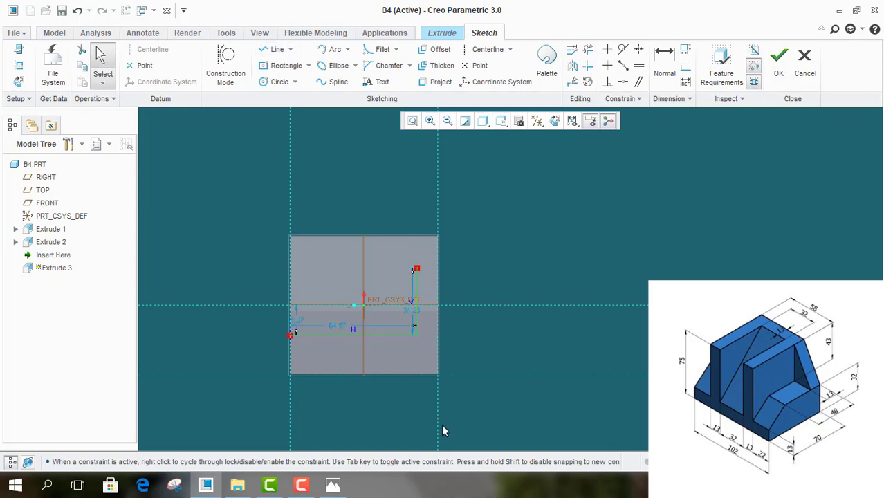
left_click(333, 485)
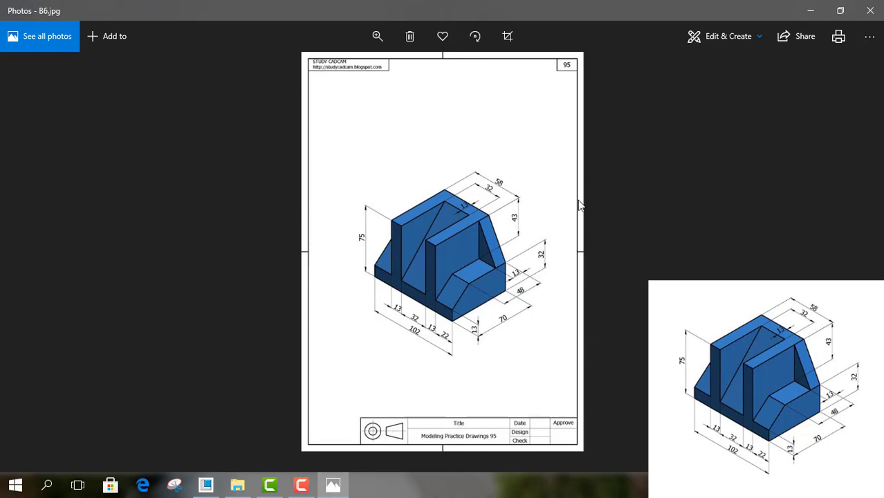
left_click(811, 12)
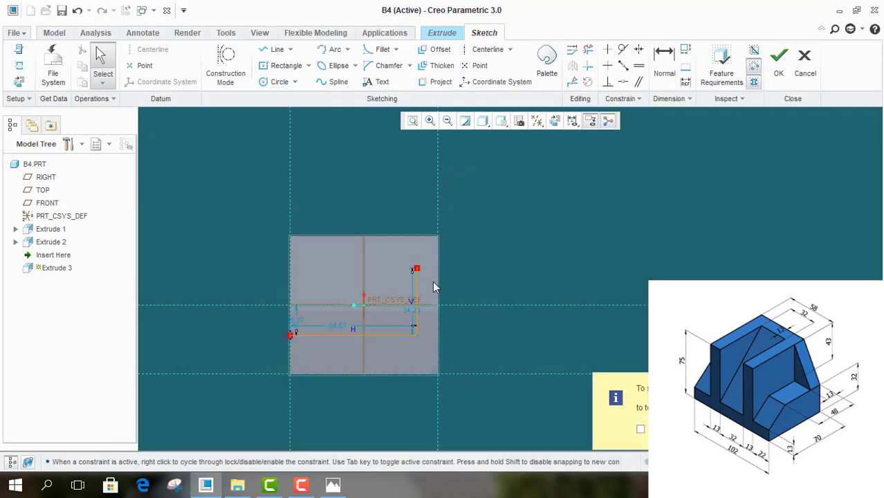
middle_click(416, 281)
right_click(510, 147)
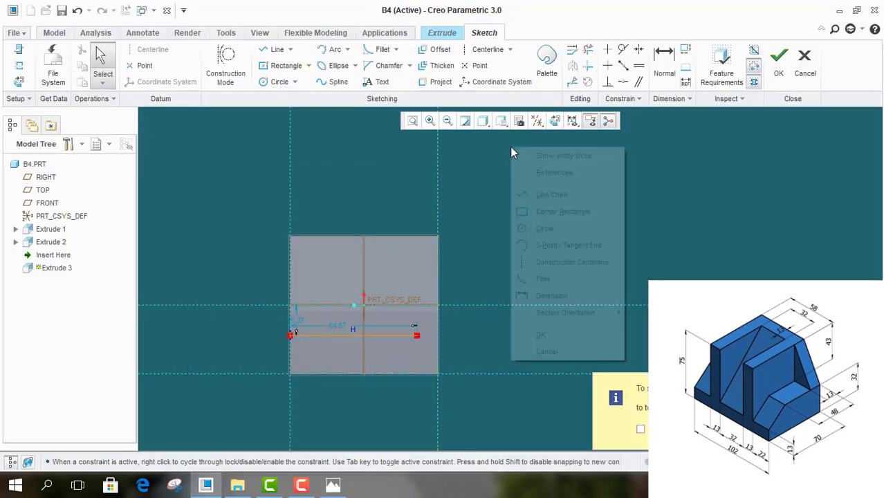
left_click(550, 174)
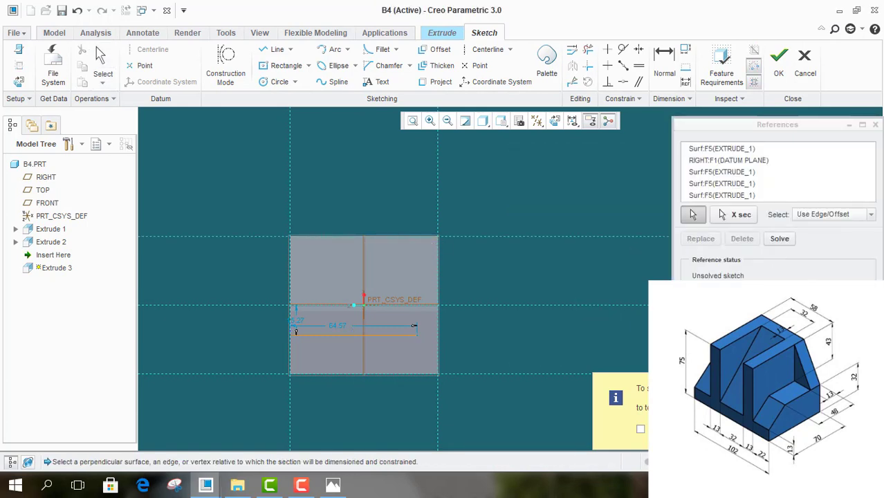
left_click(277, 49)
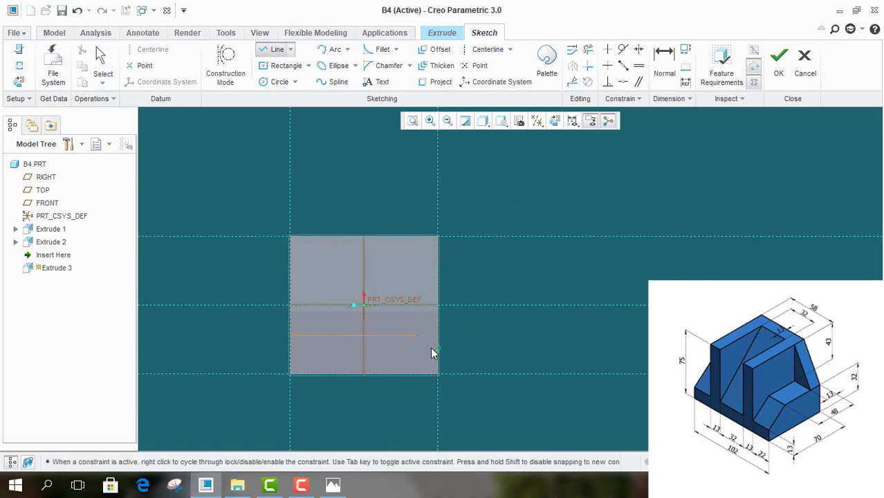
Step: Redraw the horizontal line rising to the top edge and dimension it 10.43 from the right
left_click(416, 338)
left_click(418, 237)
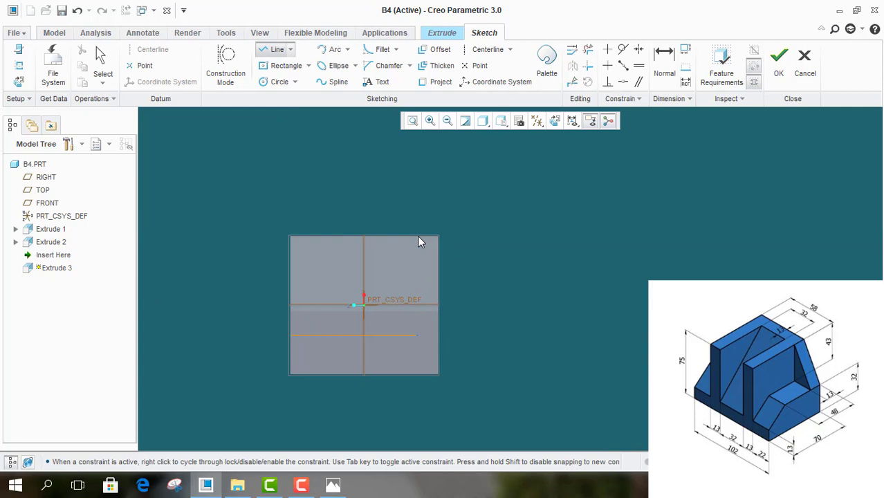
middle_click(409, 197)
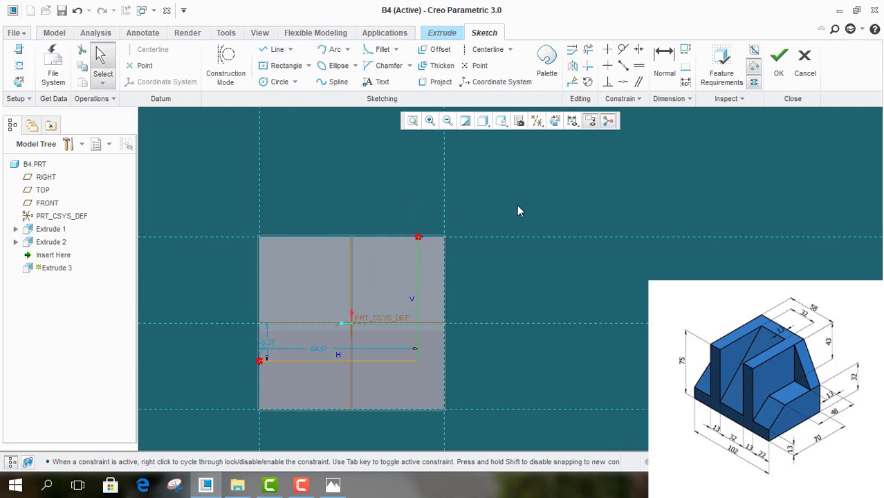
left_click(669, 60)
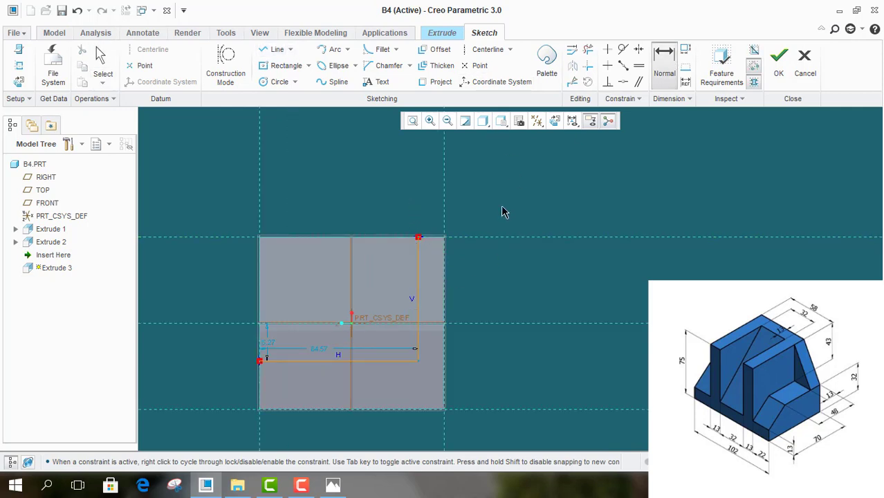
left_click(418, 239)
middle_click(446, 210)
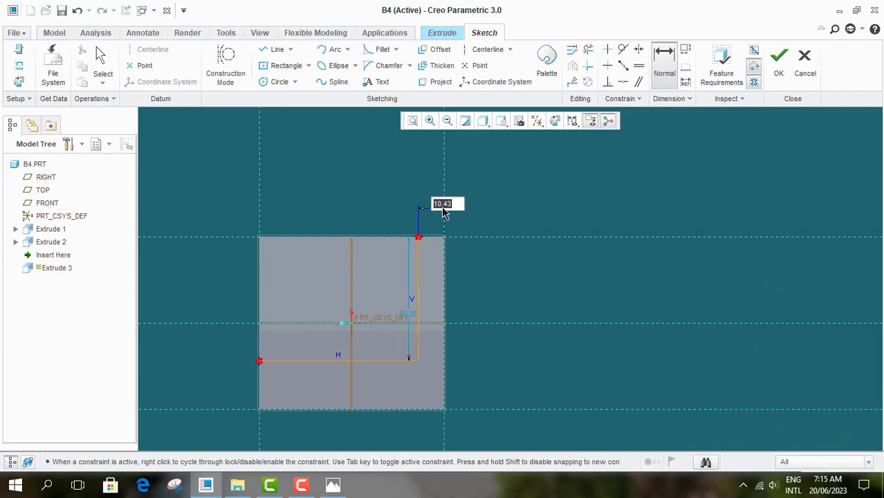
middle_click(547, 223)
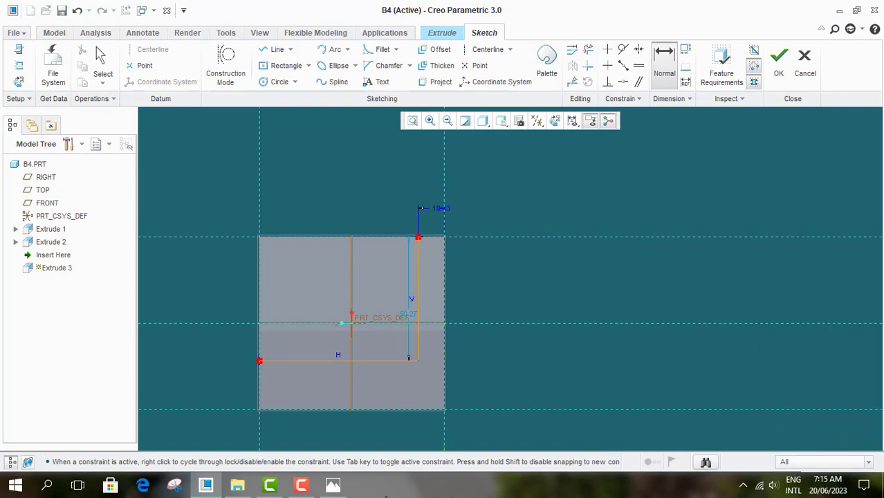
Step: Check the B6.jpg drawing and change the 10.43 offset to 13
left_click(333, 488)
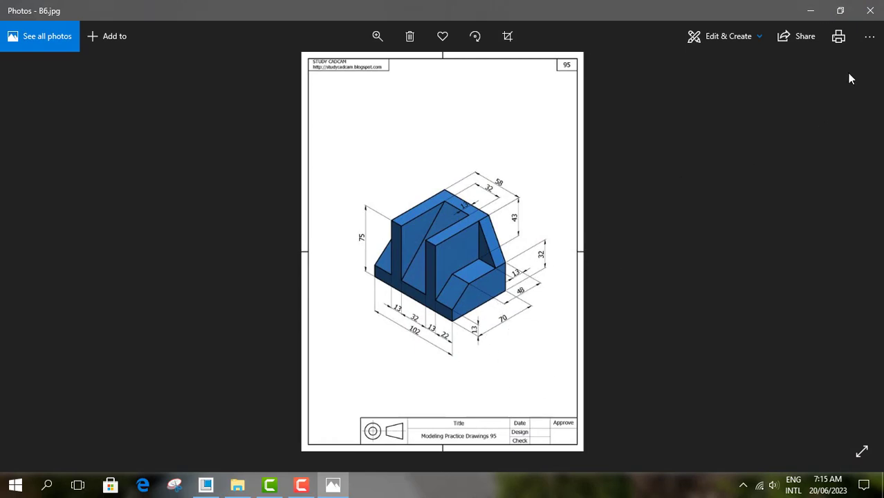
left_click(806, 10)
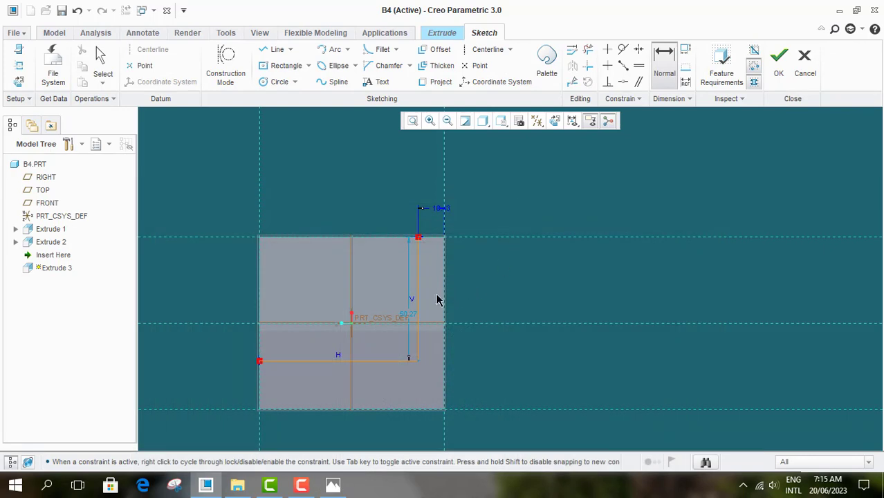
double_click(440, 207)
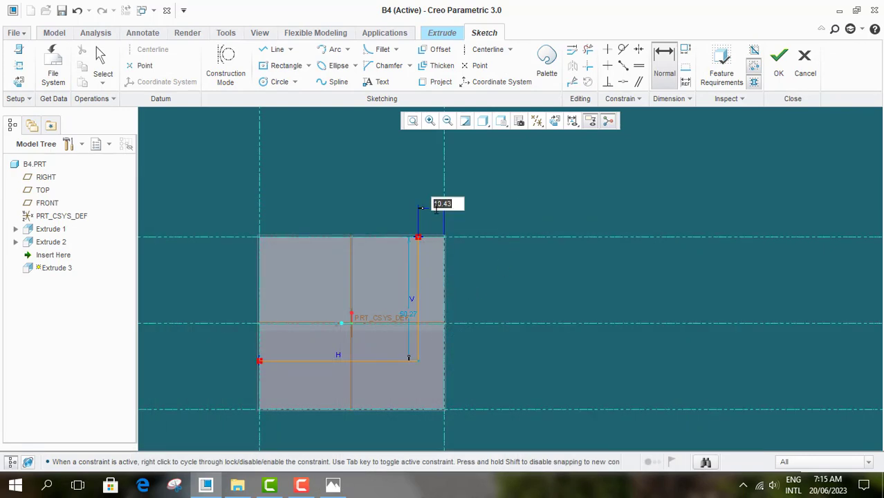
type("13")
key("Return")
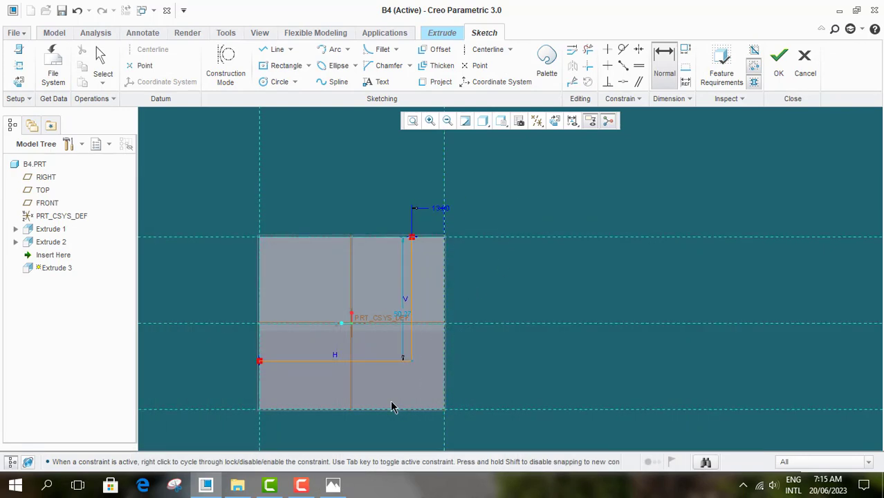
Step: Set the horizontal line's height above the bottom to 32, then recheck the drawing
scroll(433, 213, "up", 1)
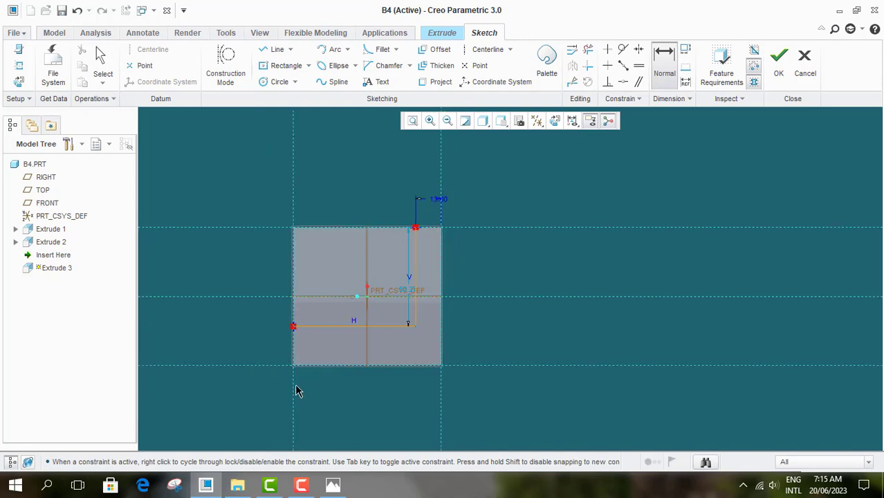
left_click(293, 327)
type("2")
key("Return")
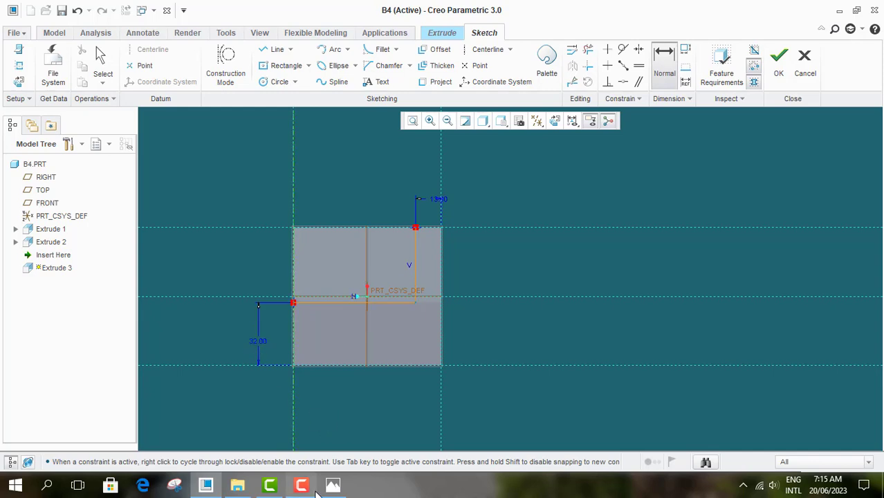
left_click(335, 487)
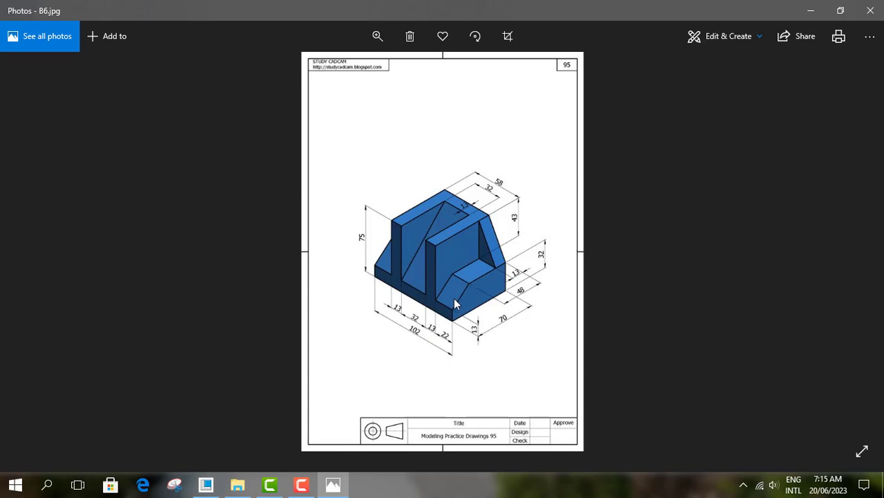
left_click(810, 10)
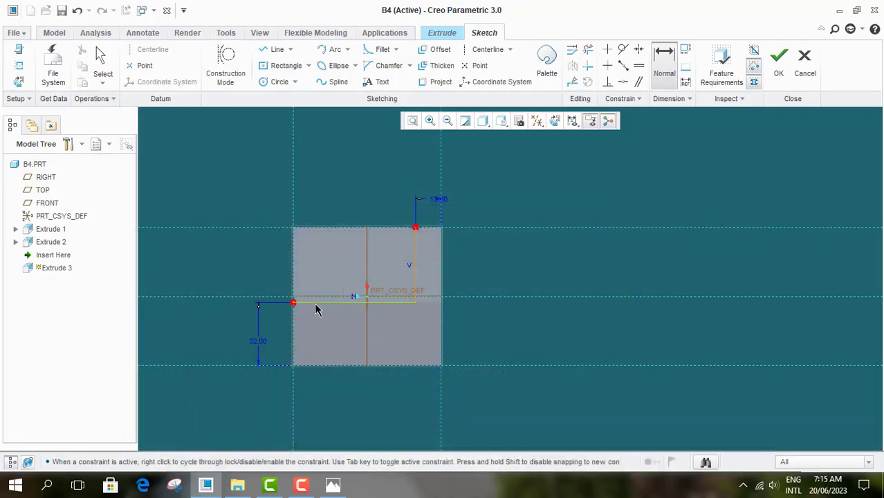
Step: Draw the sloping line to the left edge with its lower end dimensioned 13 above the bottom
left_click(276, 49)
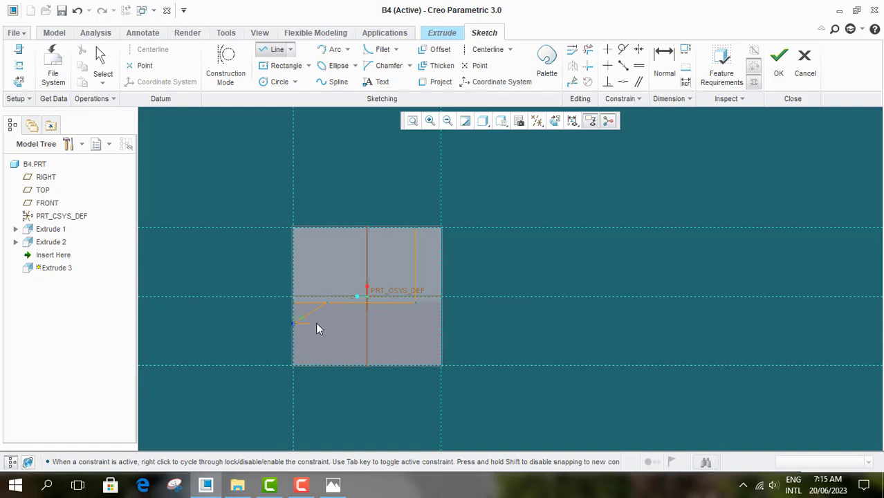
middle_click(335, 332)
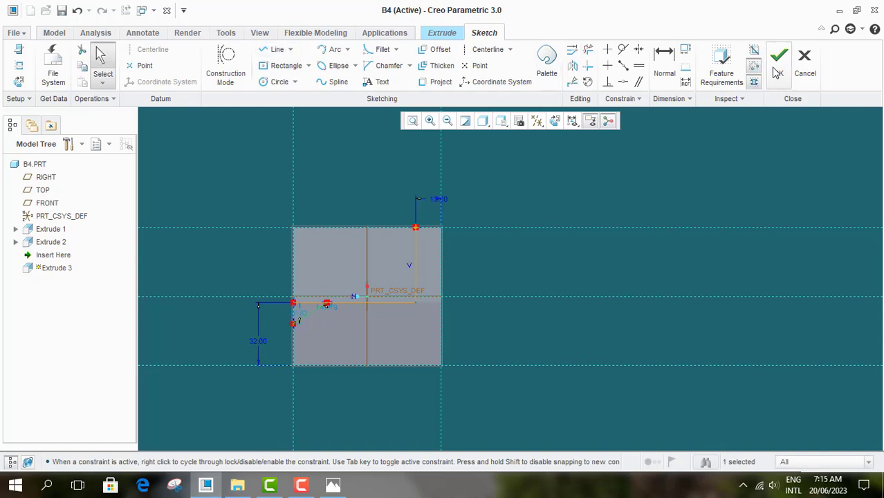
left_click(664, 63)
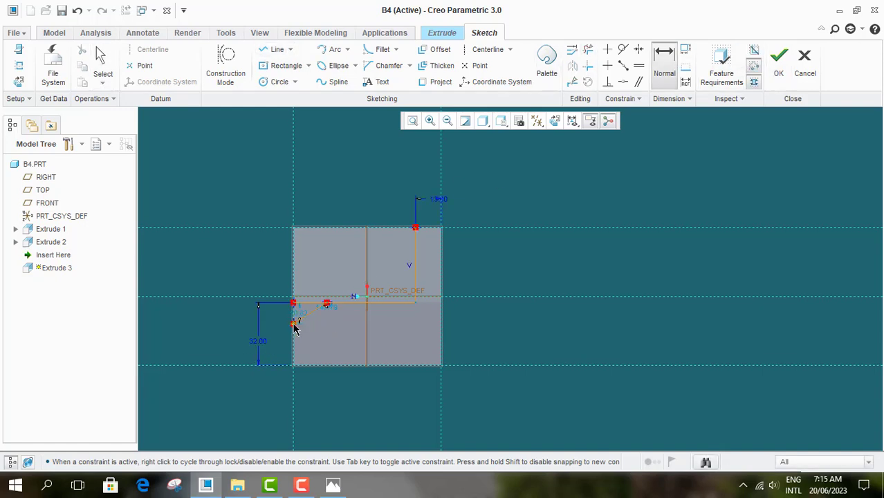
middle_click(276, 339)
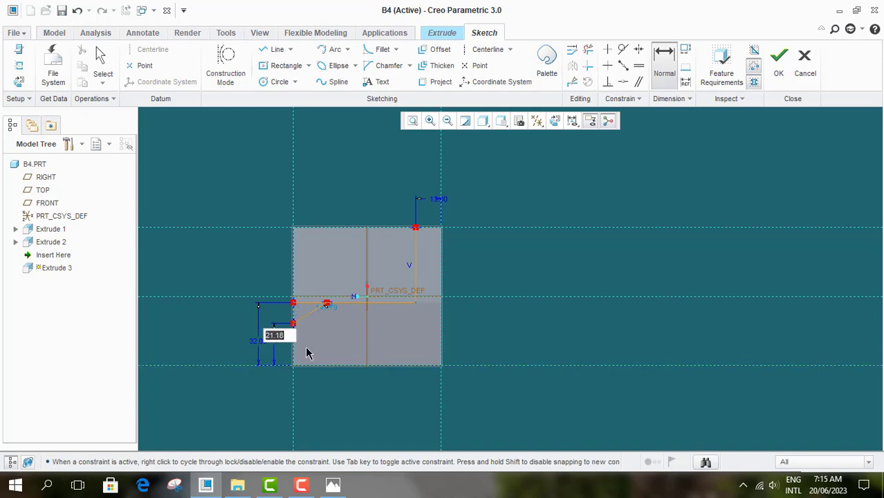
type("13")
key("Return")
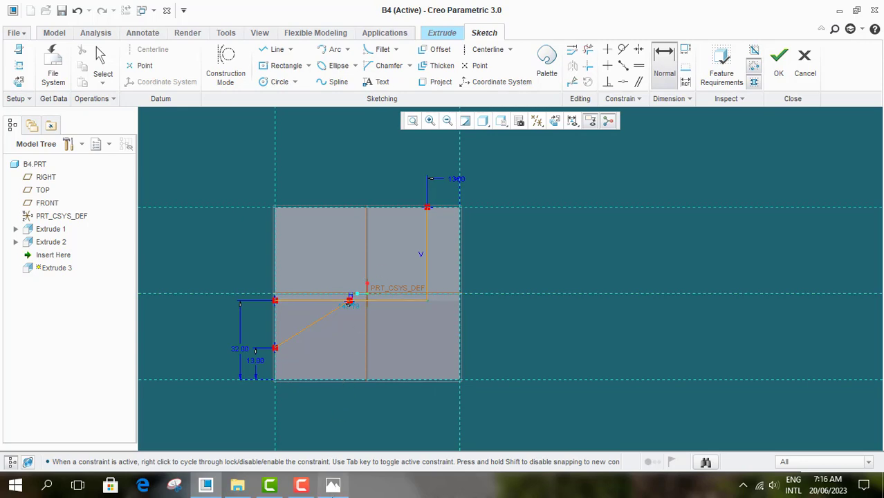
mouse_move(333, 485)
left_click(379, 464)
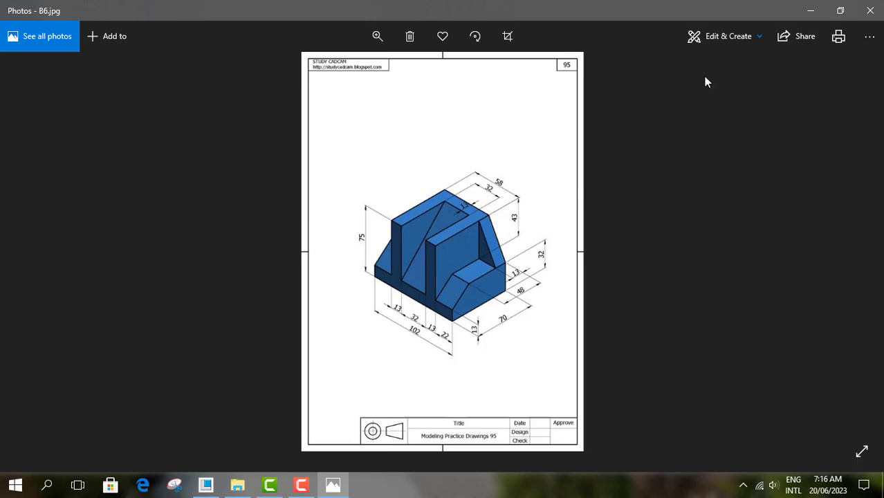
left_click(809, 10)
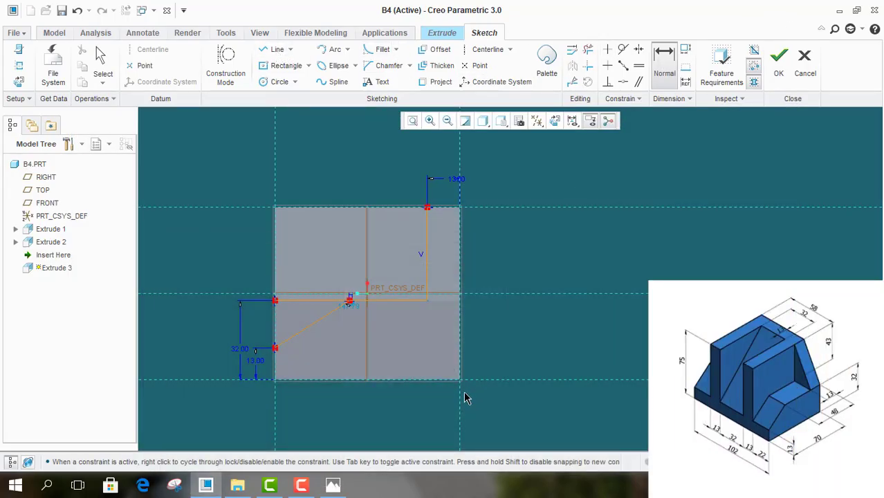
Step: Dimension the sloping line's top end at 48, replacing the conflicting angle dimension
left_click(348, 304)
middle_click(375, 414)
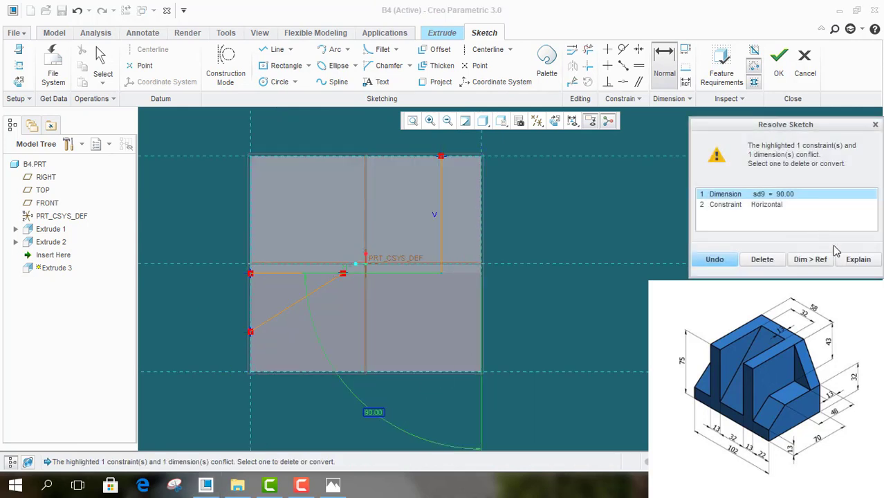
left_click(874, 125)
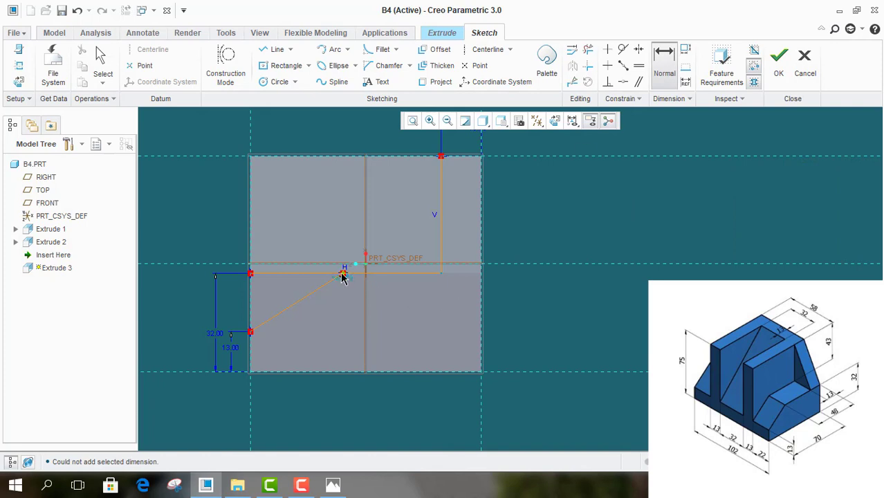
middle_click(427, 421)
type("48")
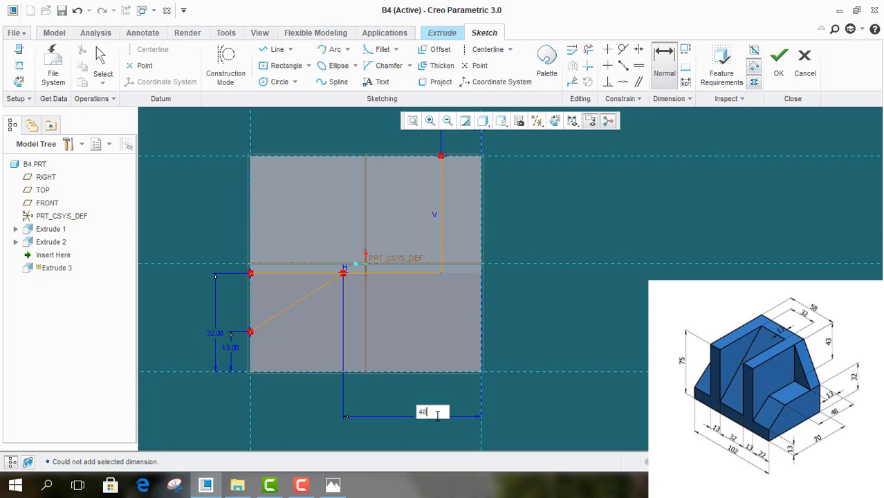
key("Return")
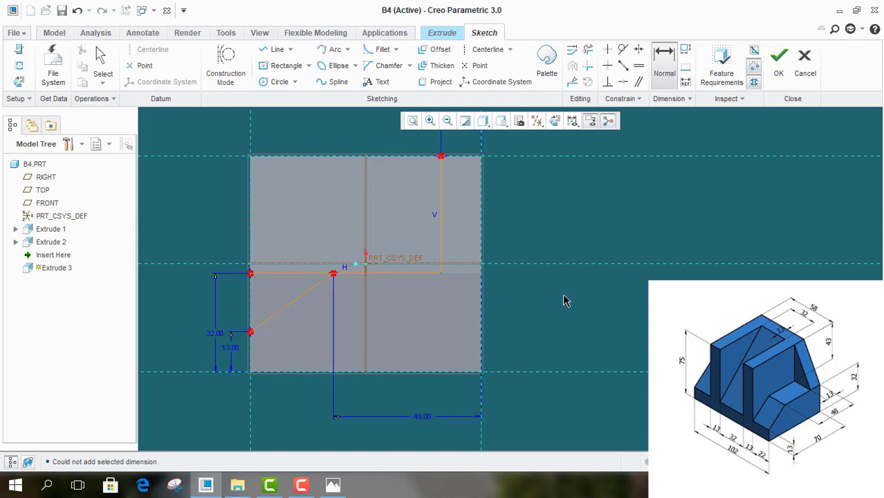
middle_click(564, 300)
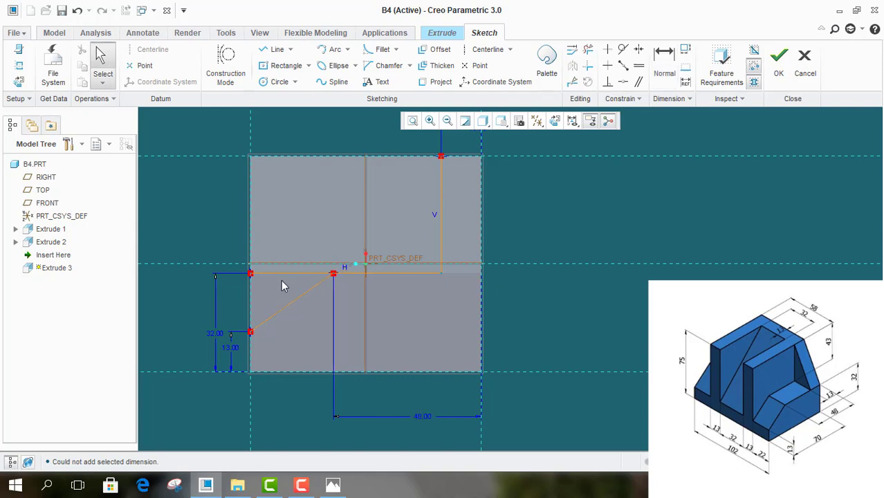
Step: Delete the extra horizontal segment with Delete Segment
left_click(587, 54)
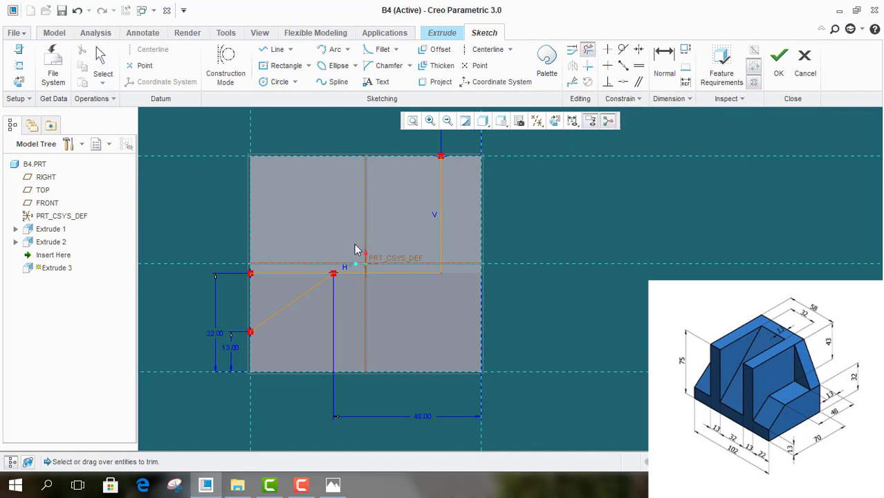
left_click_drag(267, 286, 279, 260)
middle_click(298, 237)
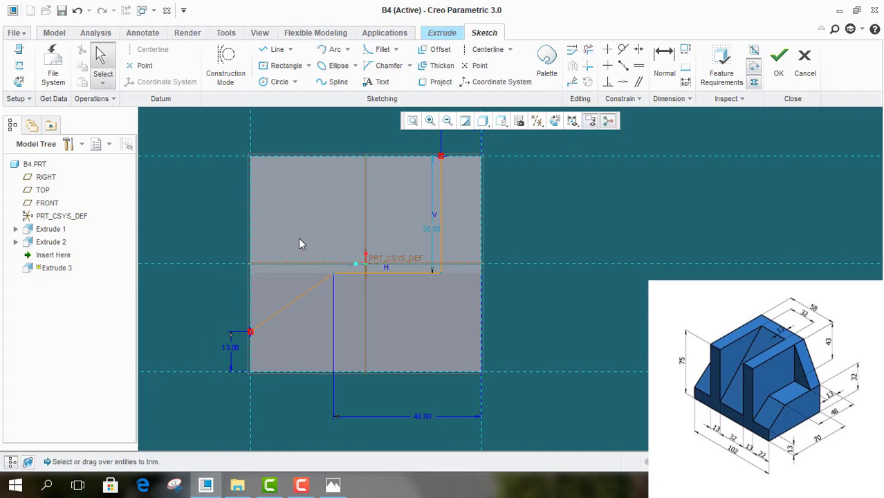
scroll(330, 239, "down", 2)
scroll(514, 243, "down", 2)
scroll(271, 232, "up", 2)
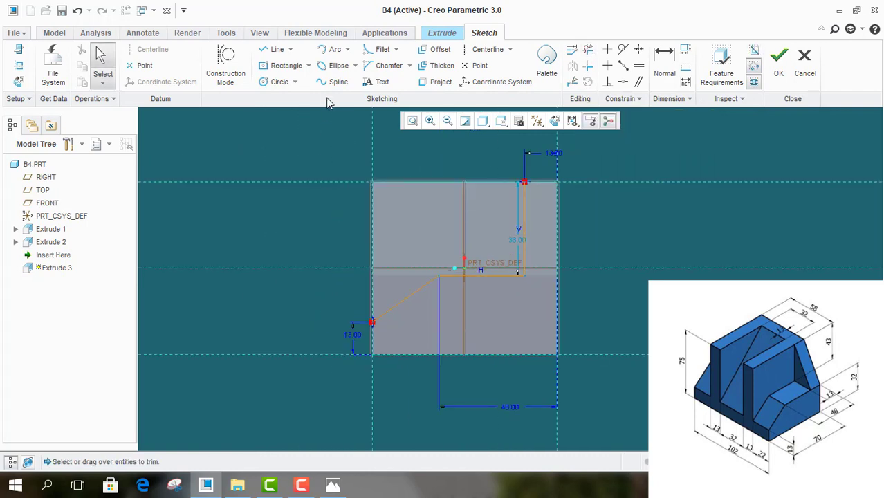
Step: Close the profile with a line across the top edge and accept the sketch
left_click(272, 49)
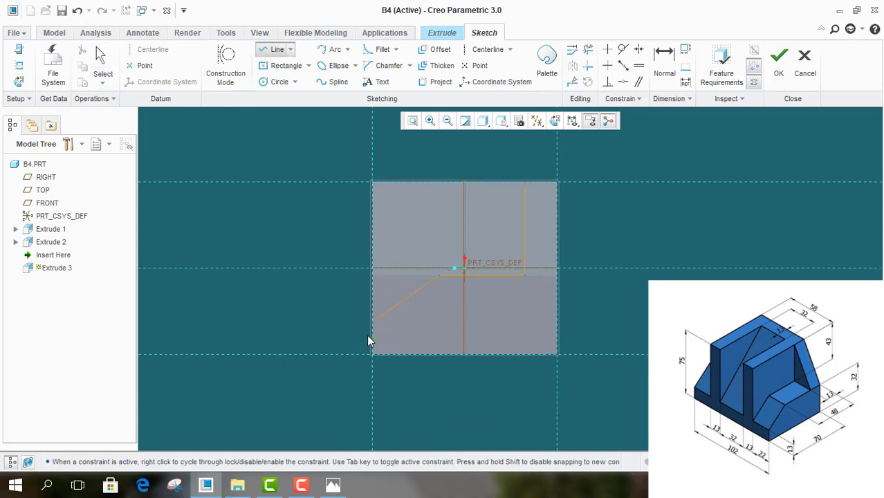
left_click(374, 182)
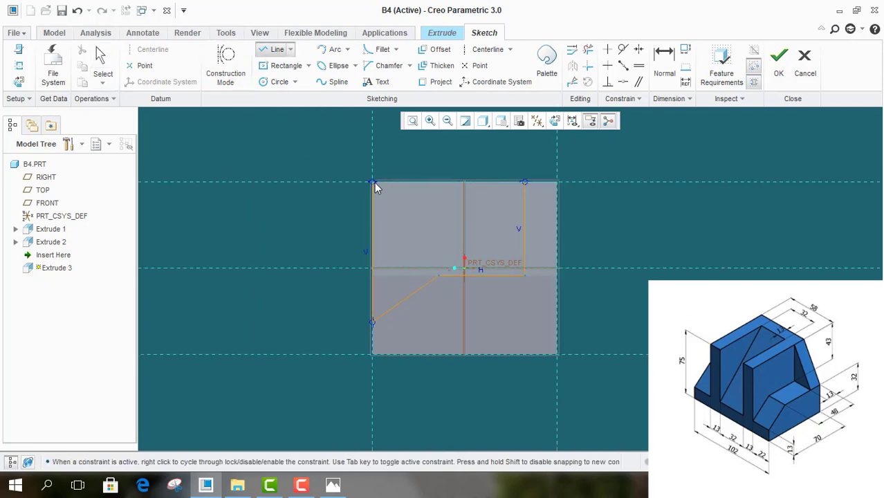
left_click(523, 183)
middle_click(504, 152)
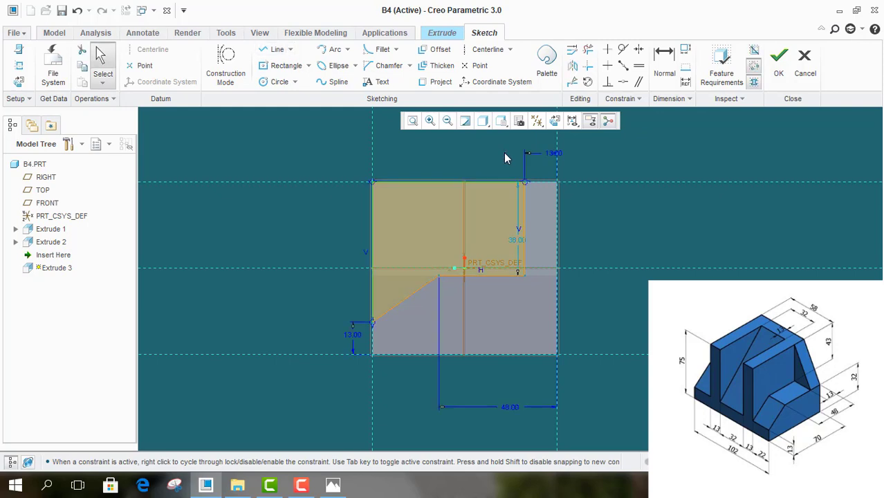
left_click(779, 63)
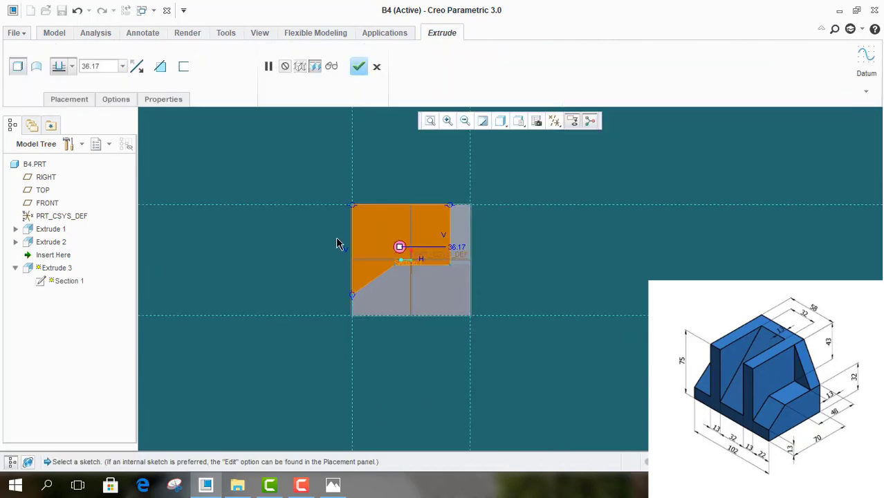
Step: Make Extrude 3 a 22-deep flipped cut that removes material, preview it, and confirm
mouse_move(339, 243)
middle_mouse_down()
mouse_move(375, 238)
mouse_move(386, 248)
middle_mouse_up()
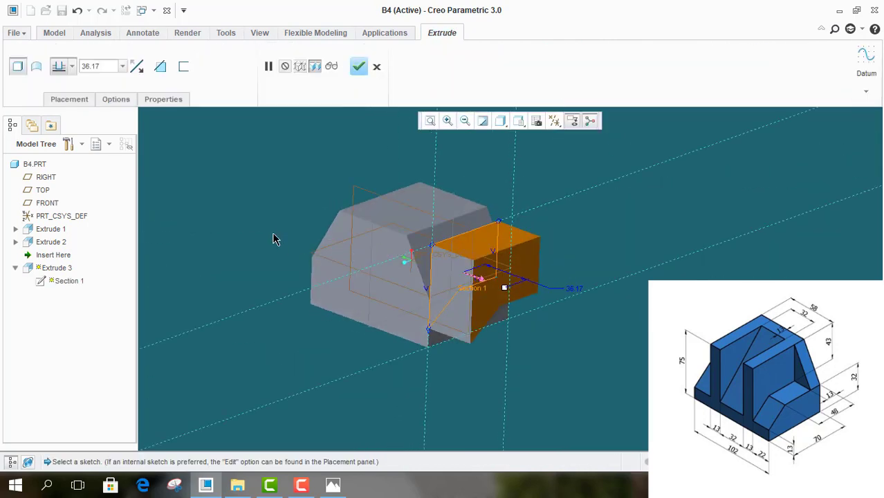
double_click(102, 64)
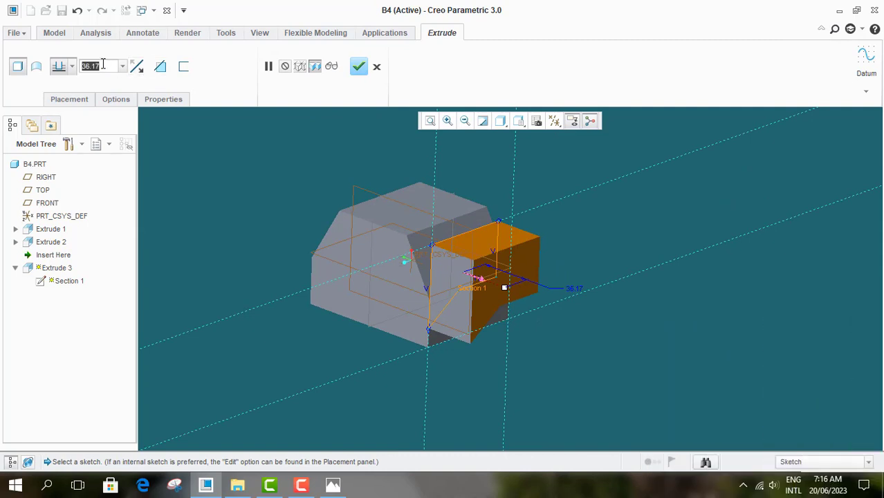
type("22")
key("Return")
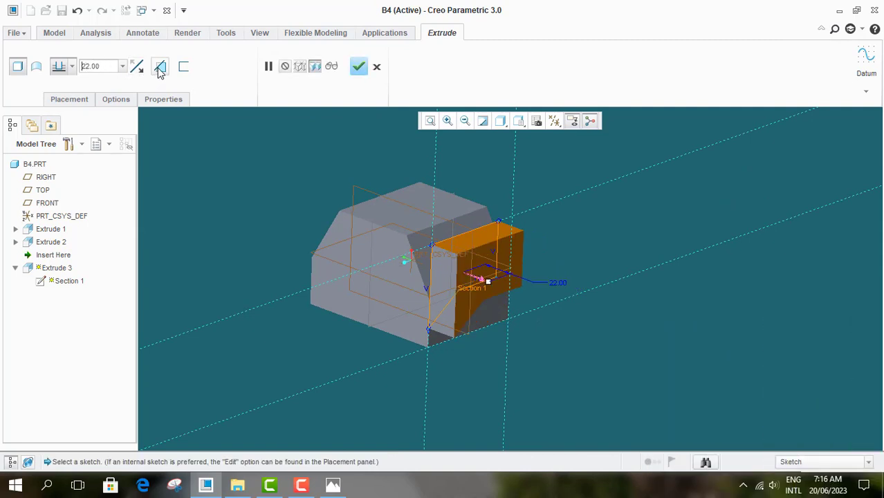
left_click(138, 66)
left_click(160, 66)
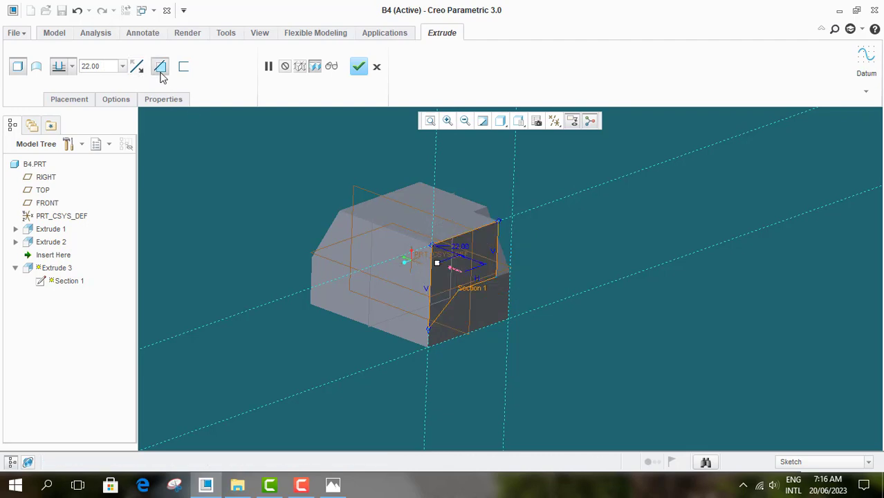
left_click(334, 486)
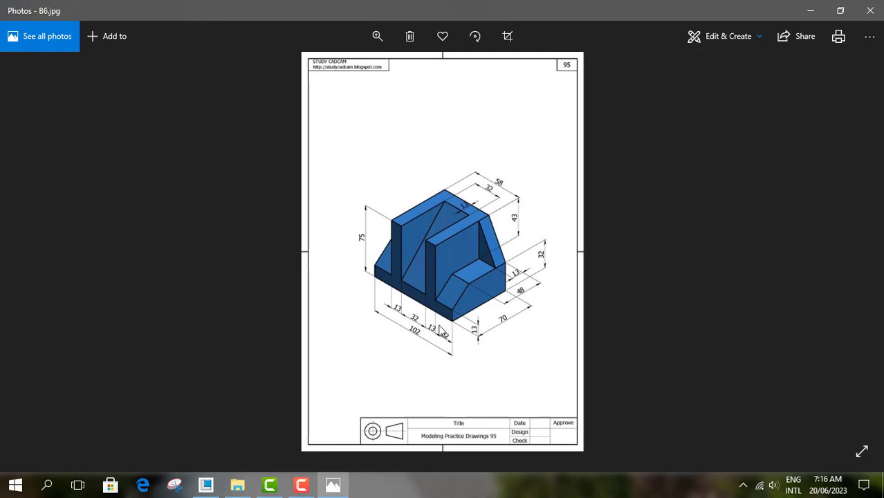
left_click(811, 10)
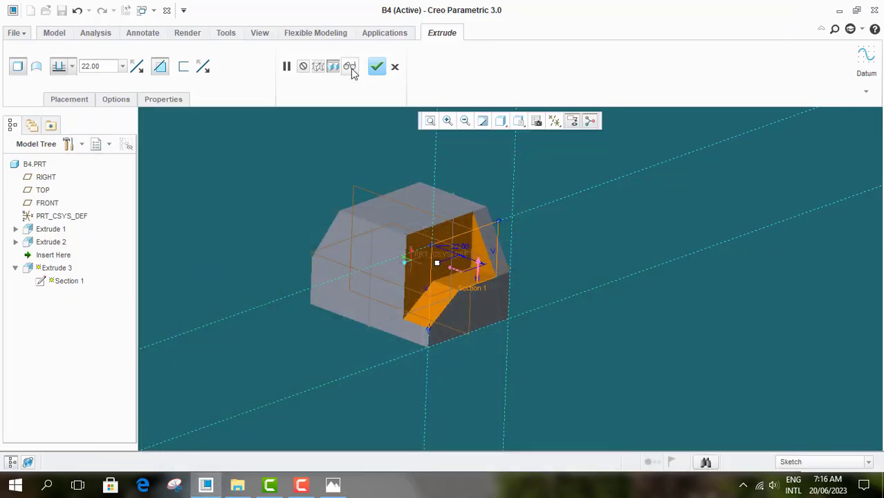
left_click(350, 66)
mouse_move(489, 195)
middle_mouse_down()
mouse_move(442, 211)
mouse_move(460, 222)
mouse_move(501, 182)
mouse_move(505, 203)
middle_mouse_up()
left_click(376, 66)
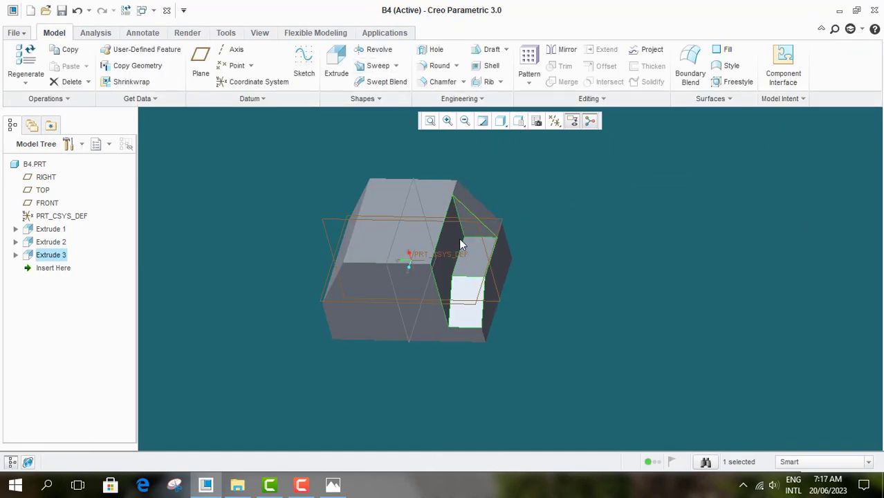
Step: Switch to Shading With Edges, orbit the block, and select Extrude 3 in the model tree
left_click(519, 121)
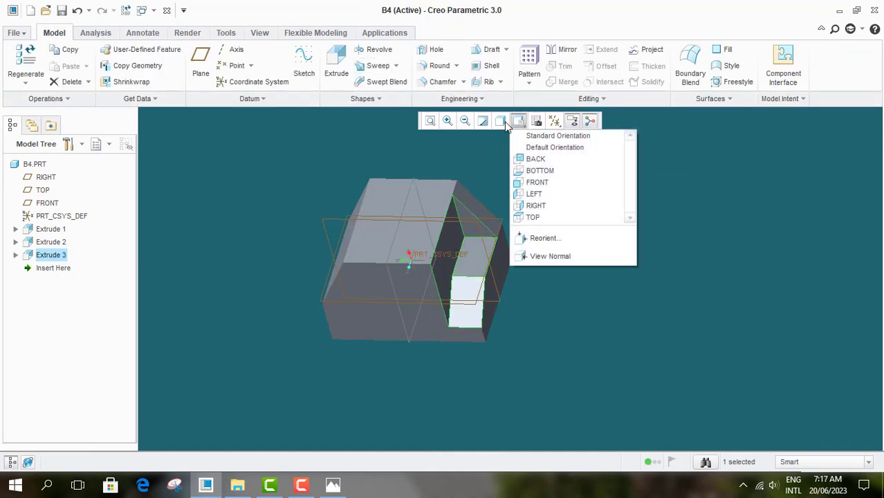
left_click(500, 121)
left_click(500, 121)
left_click(530, 148)
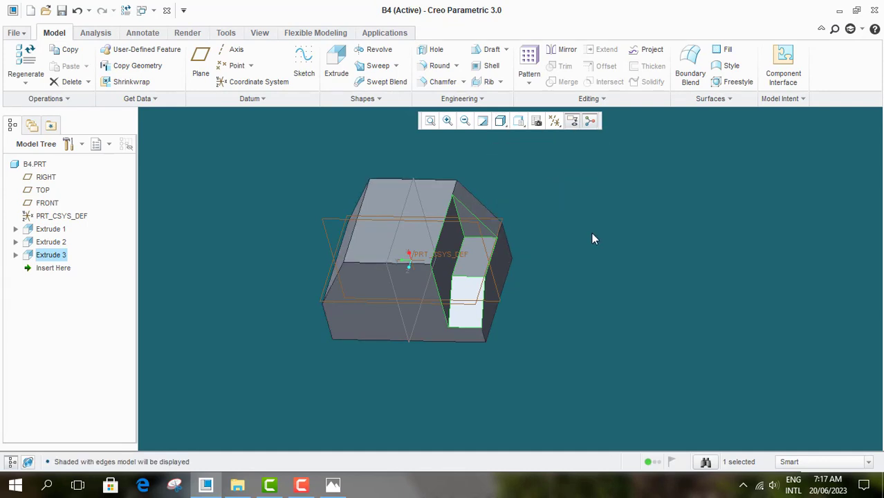
left_click(592, 239)
middle_click_drag(592, 239, 529, 199)
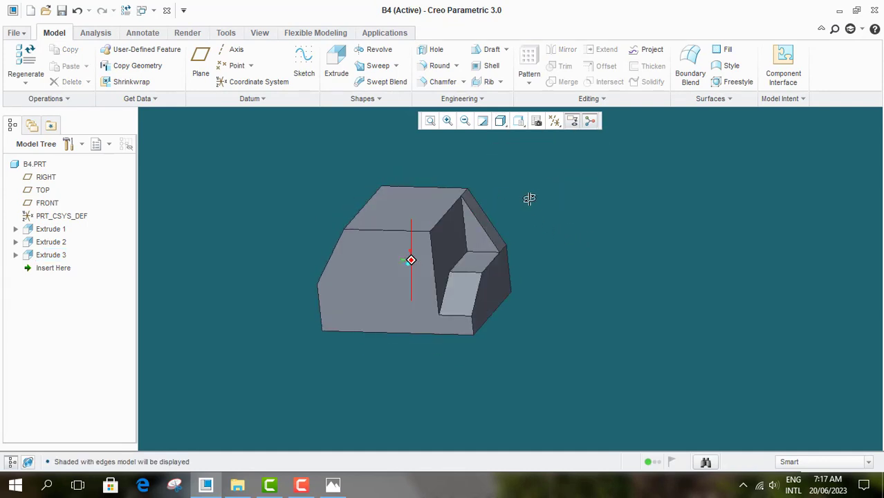
mouse_move(598, 241)
middle_mouse_down()
mouse_move(382, 192)
mouse_move(419, 216)
middle_mouse_up()
middle_click_drag(486, 289, 15, 279)
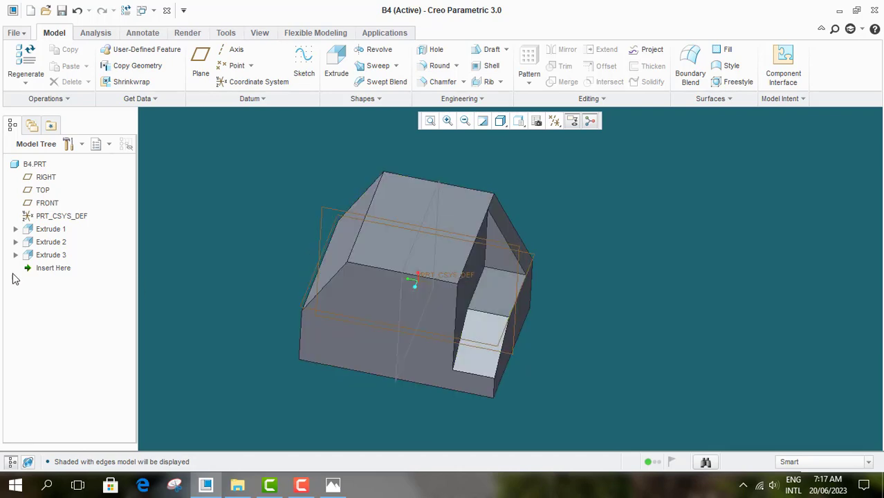
left_click(60, 256)
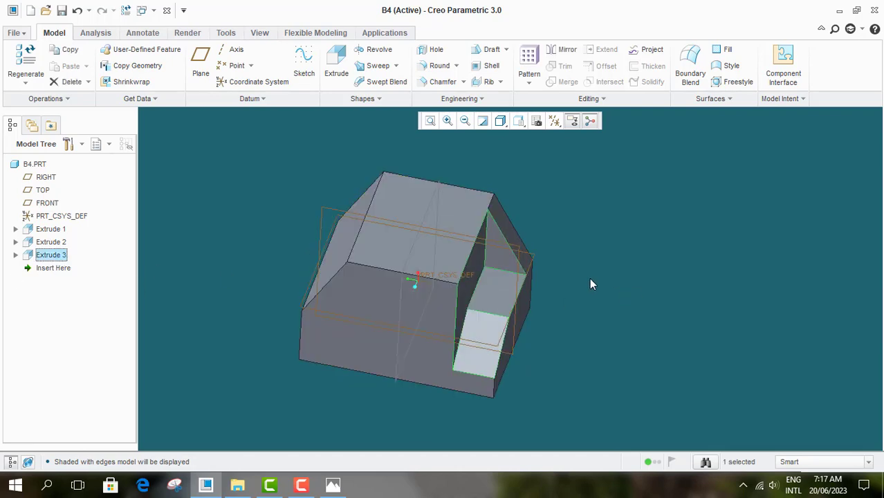
Step: Mirror the Extrude 3 notch across the TOP datum plane and orbit to check both notches
left_click(564, 54)
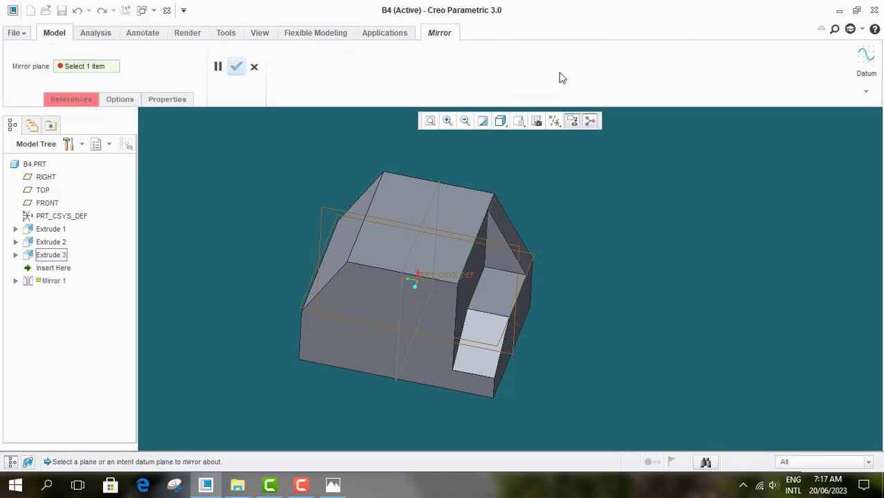
left_click(402, 322)
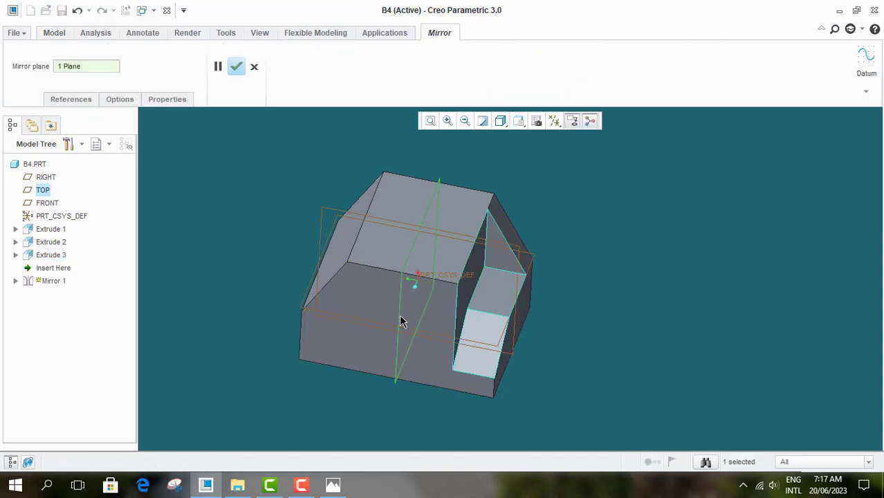
left_click(237, 66)
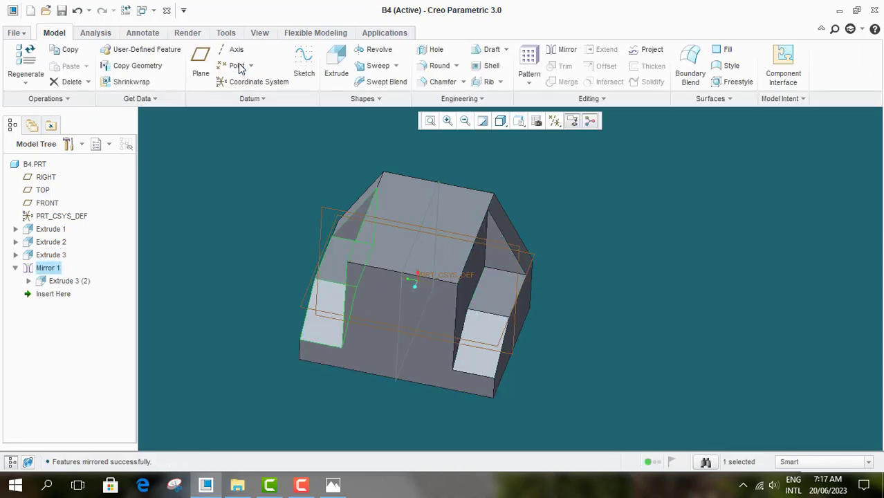
left_click(243, 247)
mouse_move(244, 247)
middle_mouse_down()
mouse_move(333, 291)
mouse_move(268, 272)
middle_mouse_up()
mouse_move(606, 249)
middle_mouse_down()
mouse_move(535, 259)
mouse_move(565, 280)
mouse_move(572, 229)
mouse_move(571, 256)
mouse_move(543, 281)
mouse_move(589, 277)
mouse_move(442, 191)
middle_mouse_up()
mouse_move(411, 292)
middle_mouse_down()
mouse_move(415, 273)
mouse_move(463, 241)
middle_mouse_up()
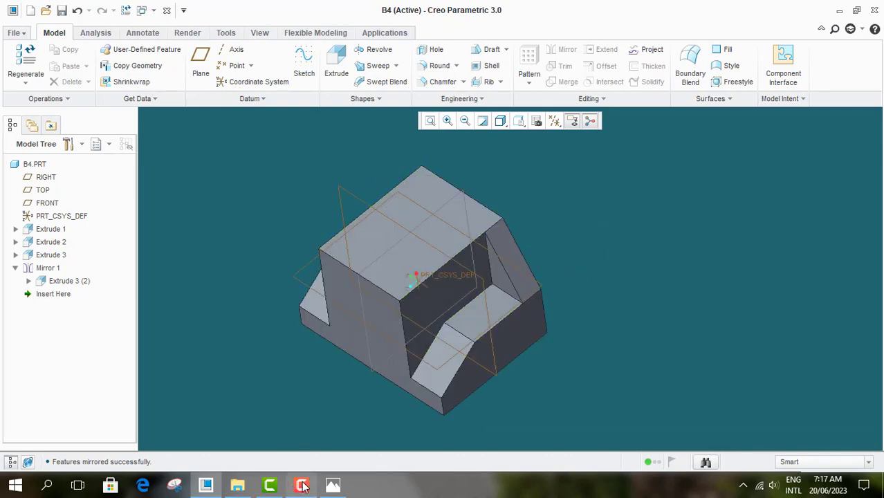
left_click(333, 485)
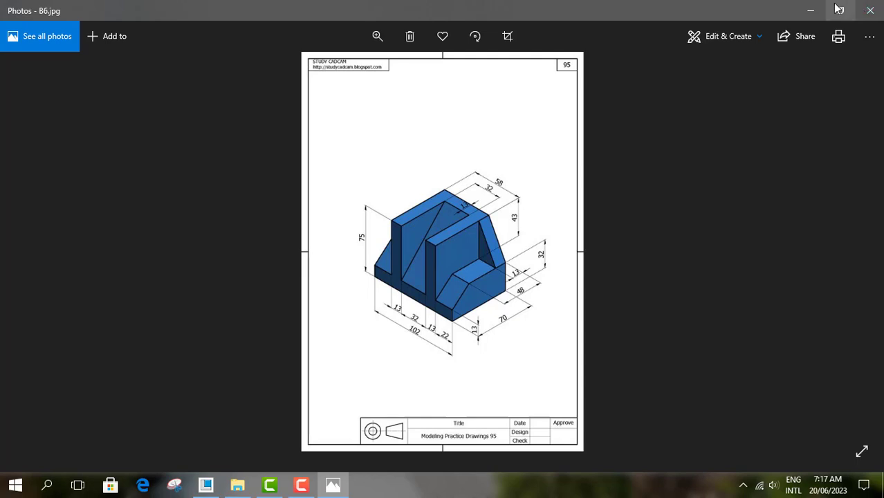
left_click(811, 10)
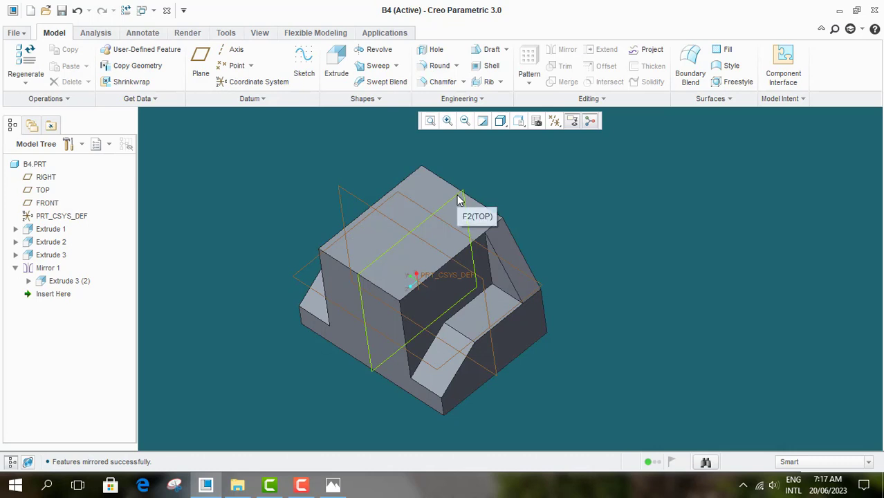
Step: Start a new extrude sketched on the TOP plane, viewed face-on
left_click(336, 68)
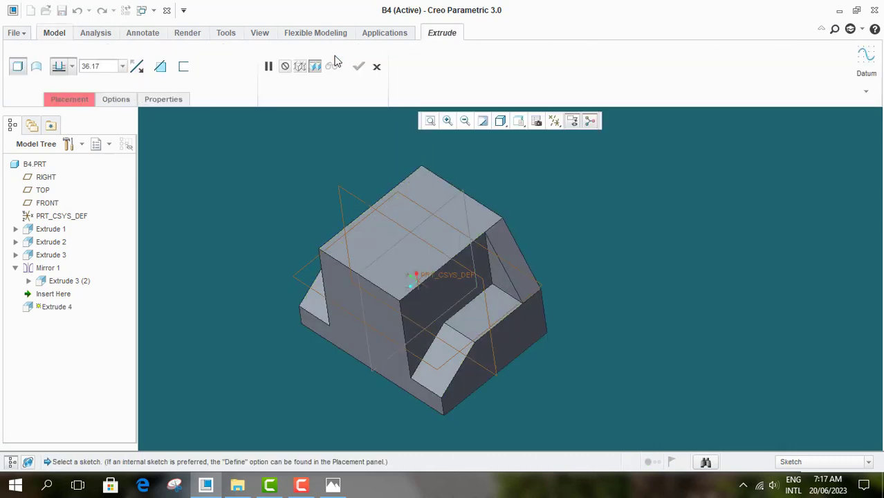
left_click(457, 197)
left_click(589, 122)
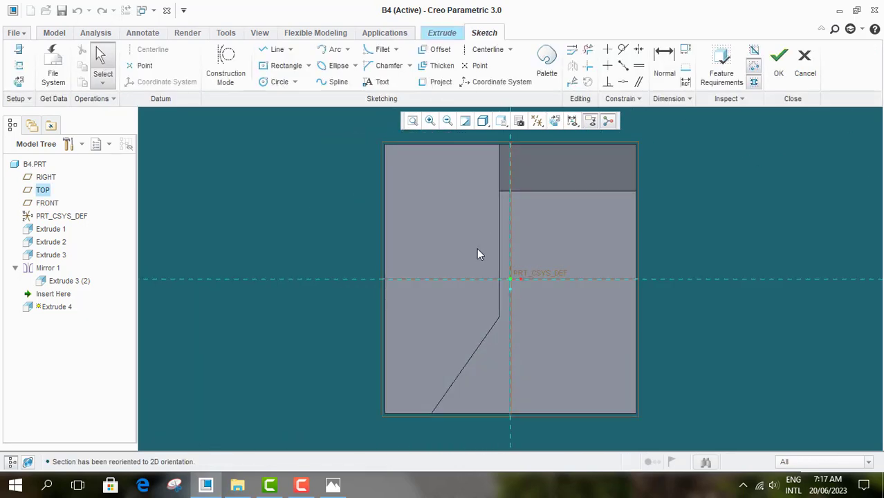
scroll(445, 322, "down", 1)
middle_click_drag(509, 326, 519, 103)
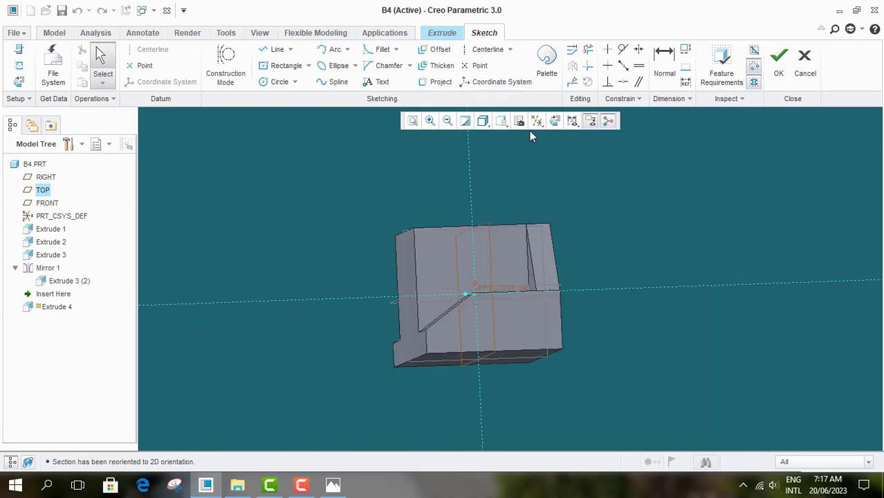
left_click(501, 122)
left_click(520, 254)
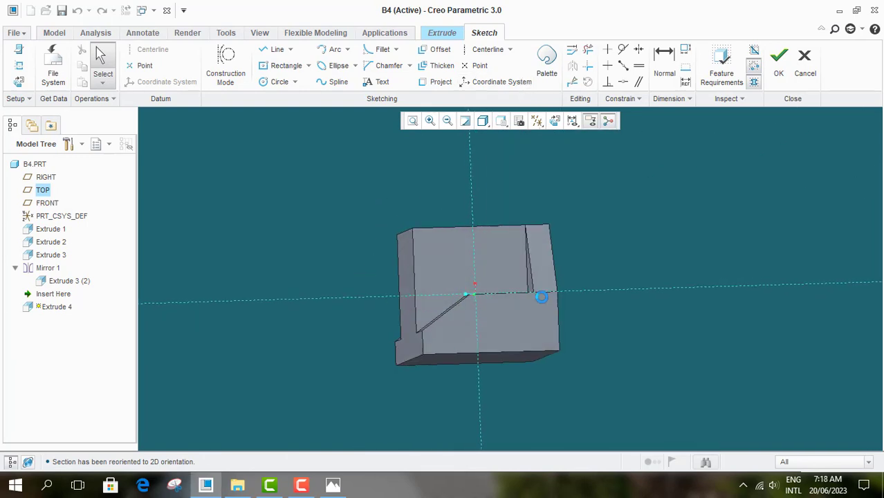
Step: Add the block's top, left, right and bottom edges as sketch references
right_click(385, 180)
left_click(415, 204)
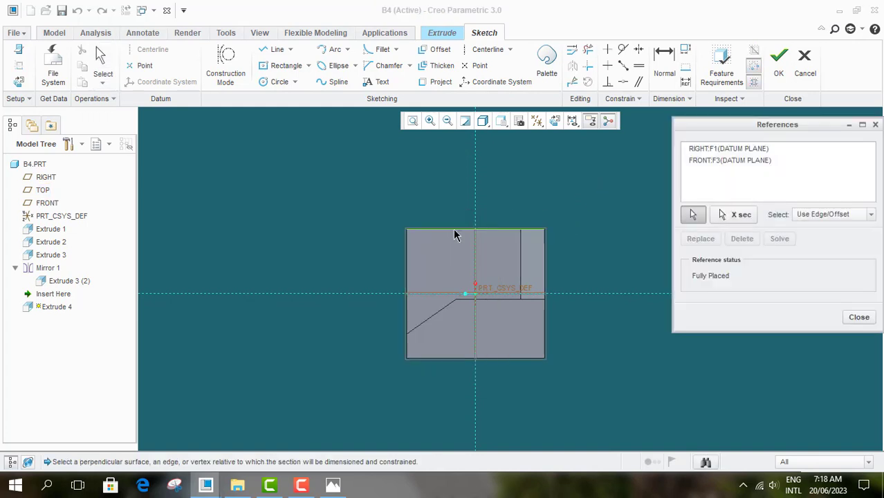
left_click(455, 236)
left_click(406, 257)
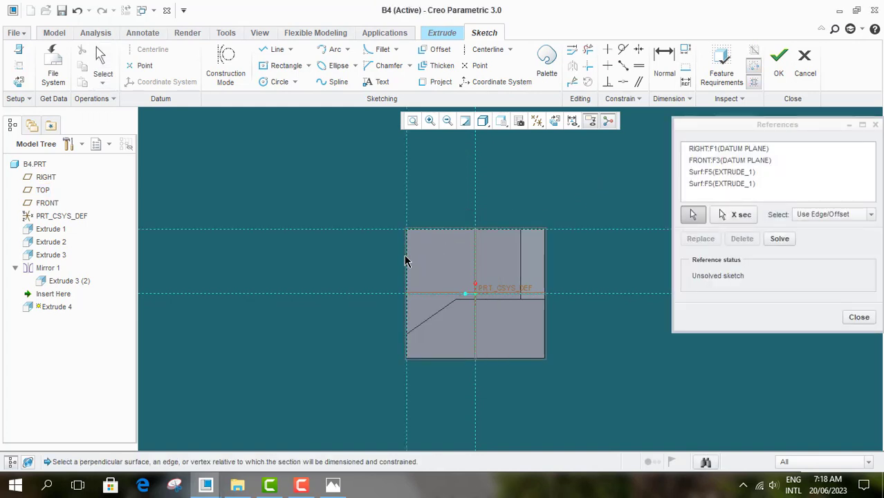
left_click(546, 253)
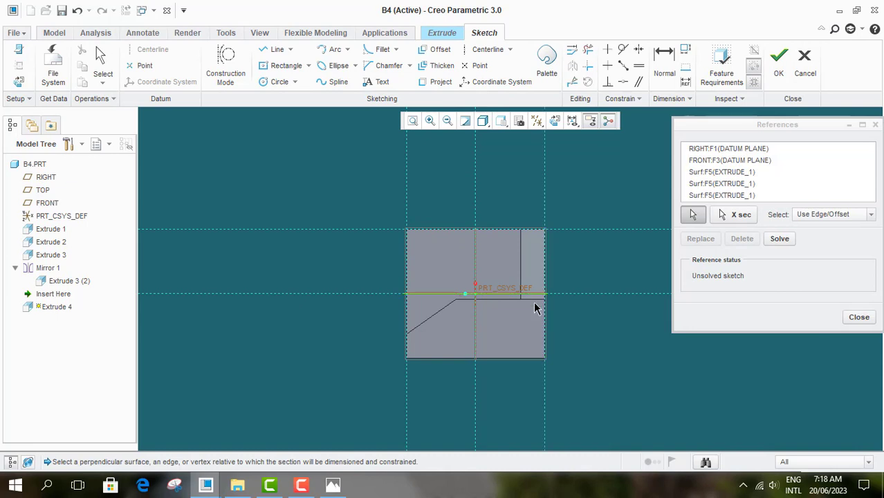
left_click(531, 364)
left_click(858, 317)
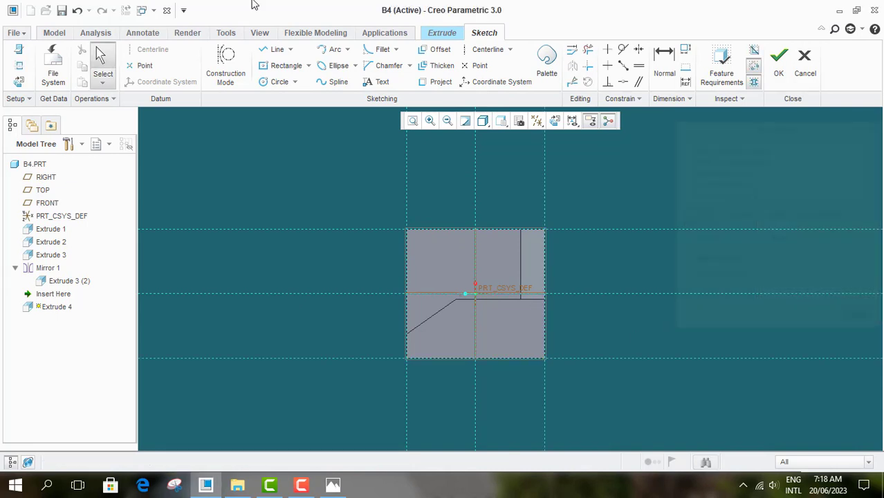
Step: Draw the diagonal line from the top edge to the left edge, checking the reference drawing
left_click(273, 50)
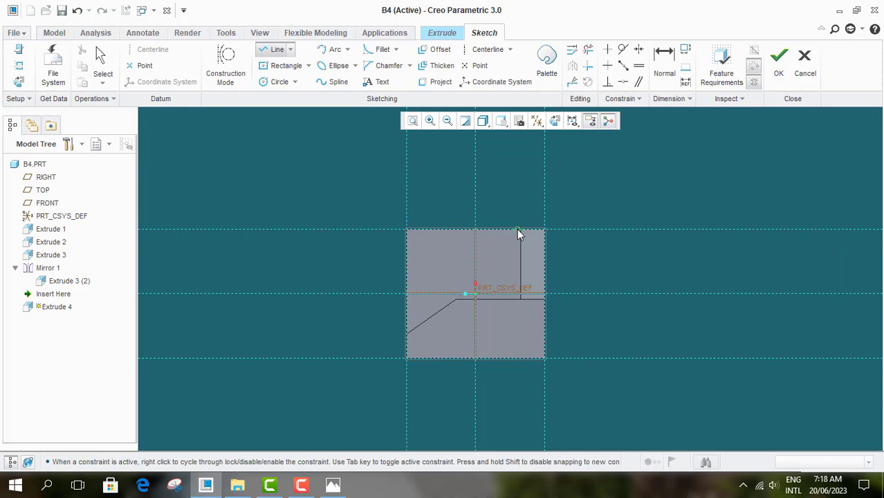
left_click(517, 229)
middle_click(447, 252)
scroll(483, 181, "down", 1)
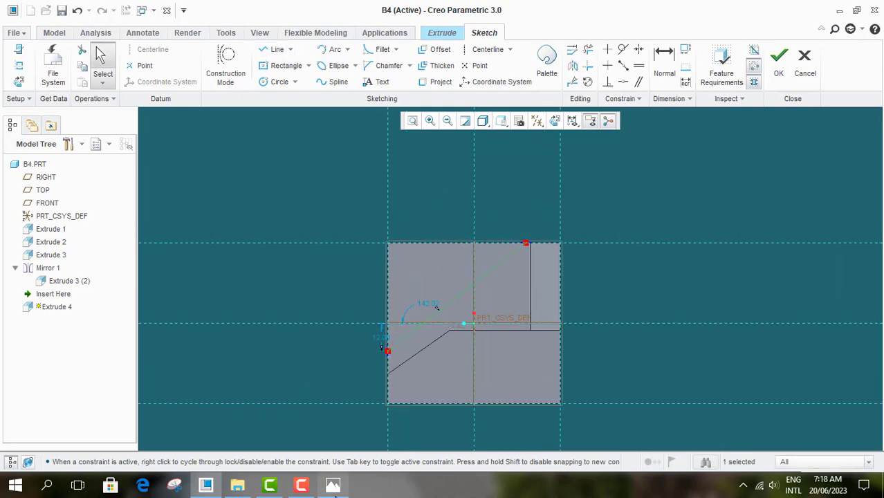
left_click(333, 484)
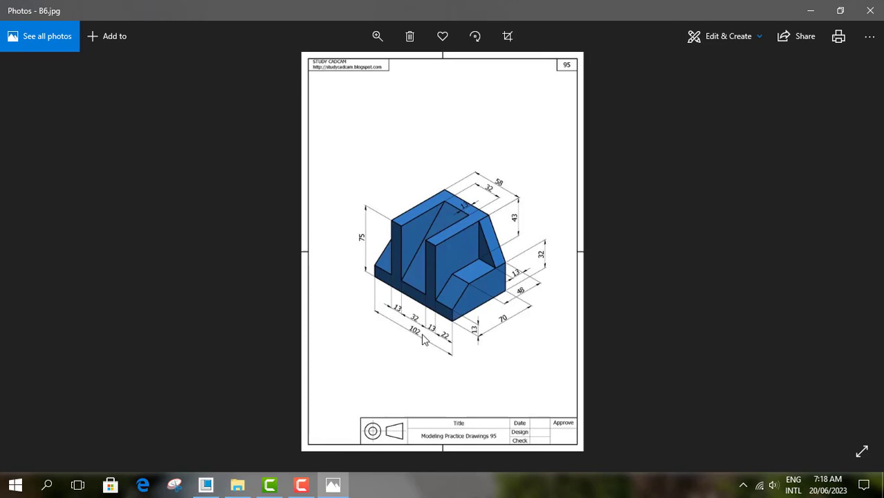
left_click(811, 10)
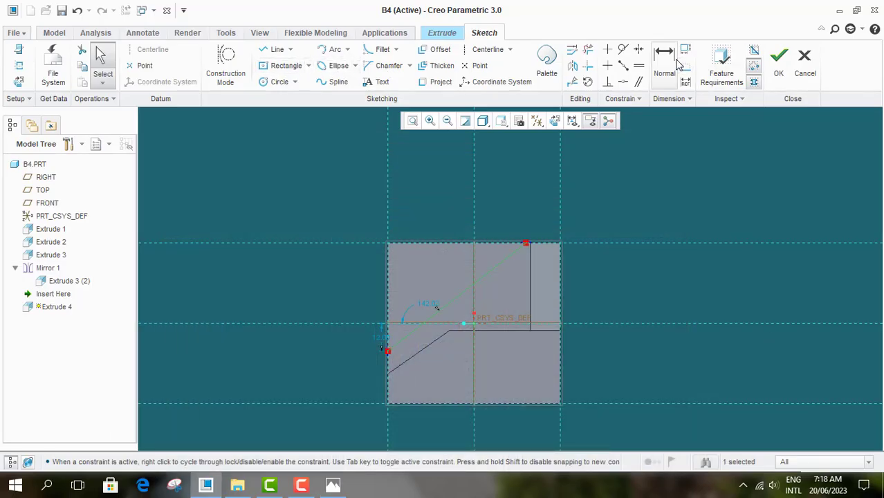
Step: Dimension the diagonal's ends 13 from the right edge and 13 above the bottom edge
left_click(664, 61)
left_click(526, 246)
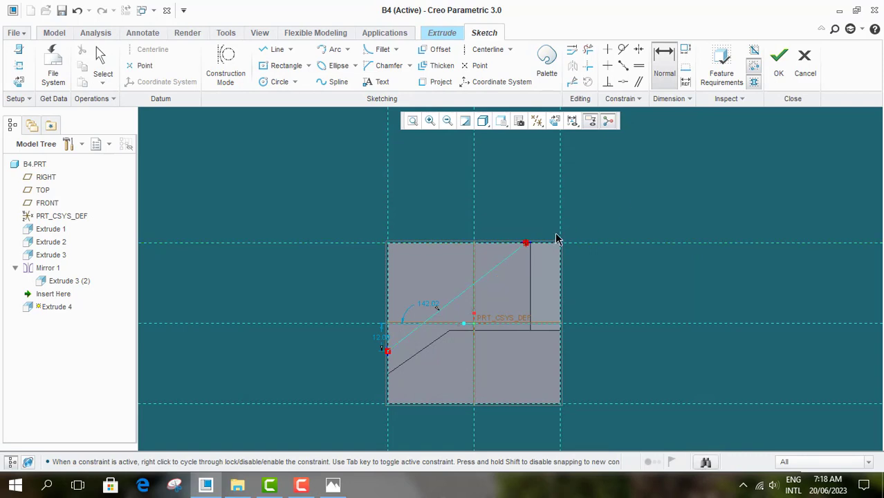
middle_click(550, 206)
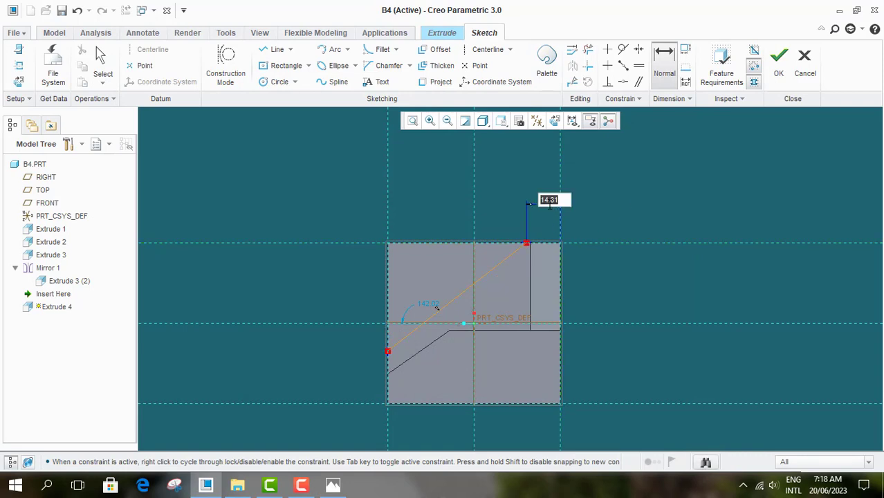
type("13")
key("Return")
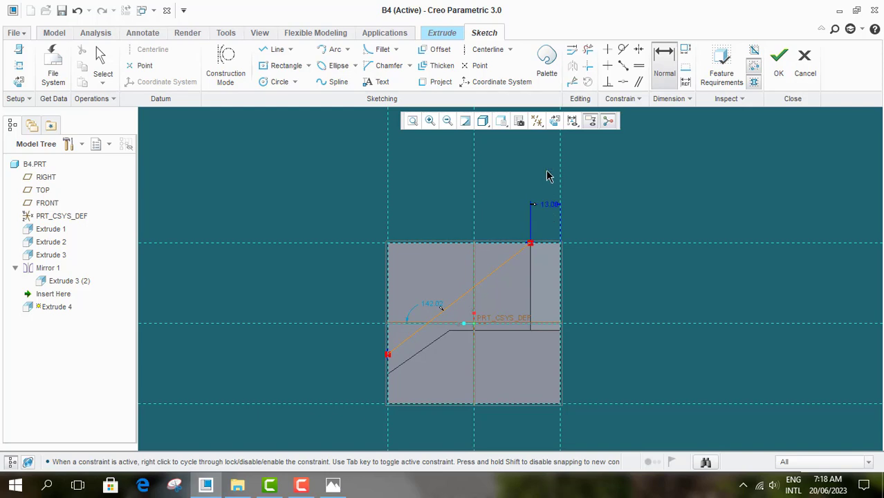
left_click(388, 356)
left_click(365, 403)
middle_click(318, 371)
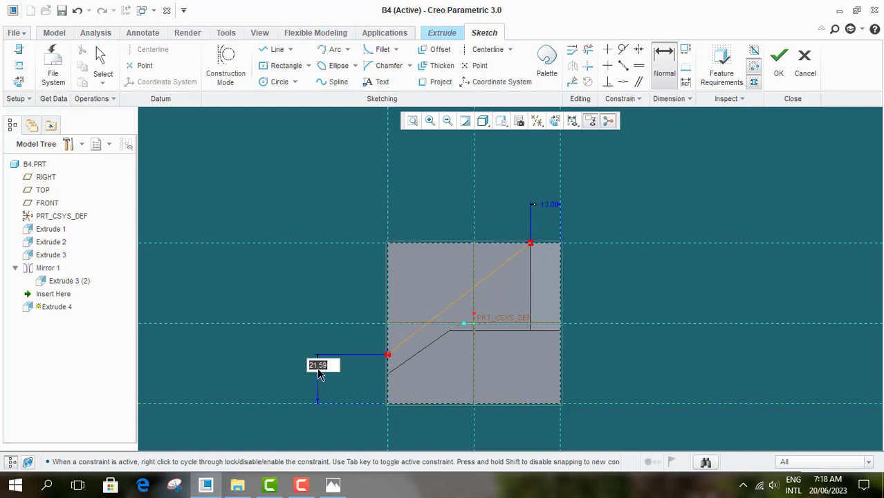
type("13")
key("Return")
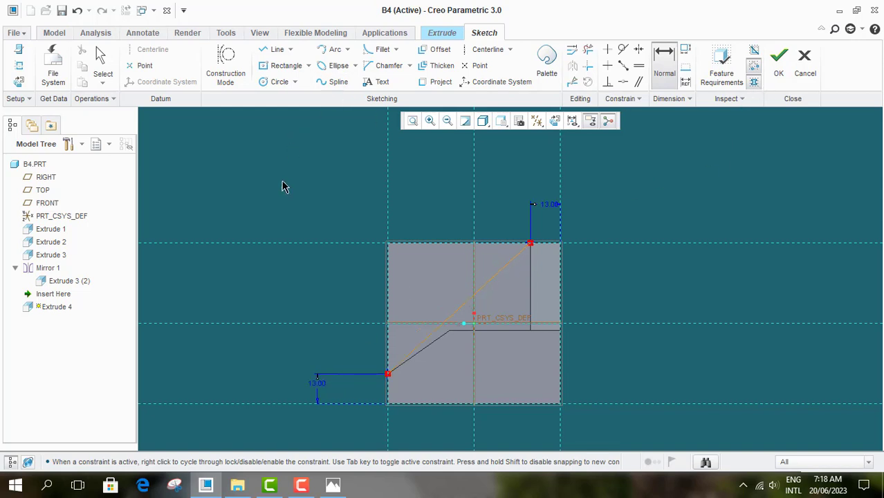
Step: Close the triangular profile along the top and left edges and accept the sketch
left_click(274, 50)
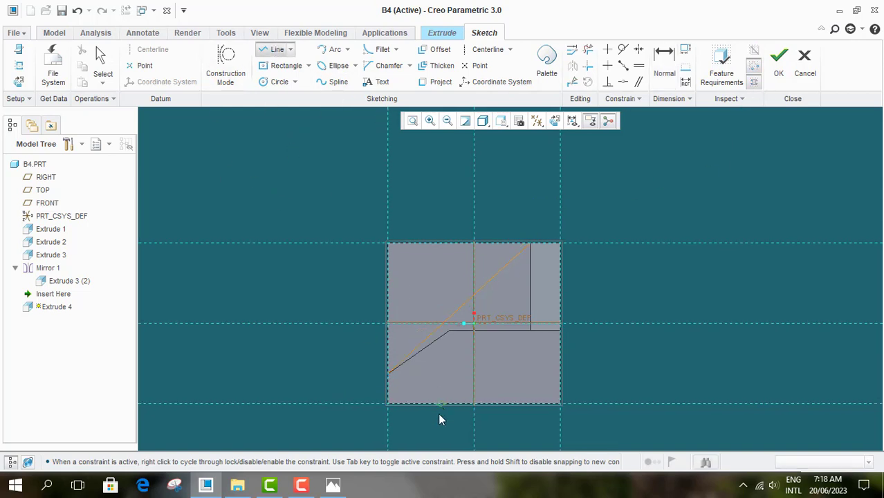
left_click(388, 243)
left_click(531, 243)
left_click(531, 202)
middle_click(529, 202)
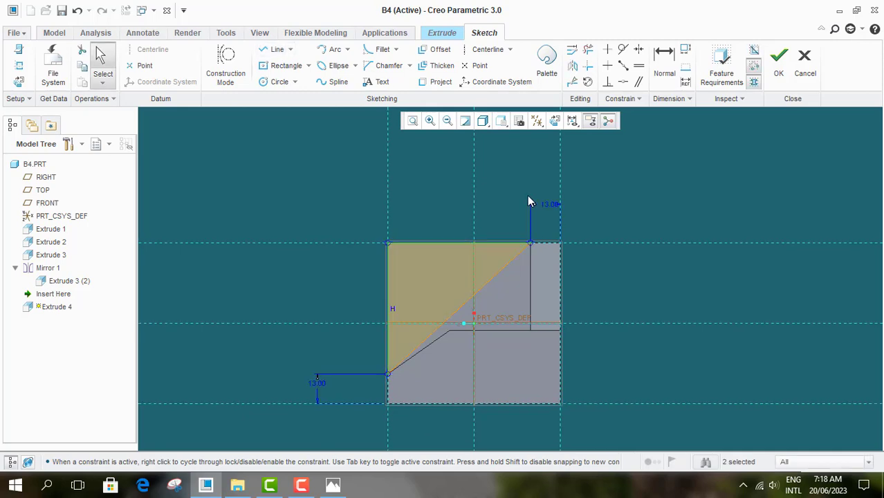
left_click(778, 66)
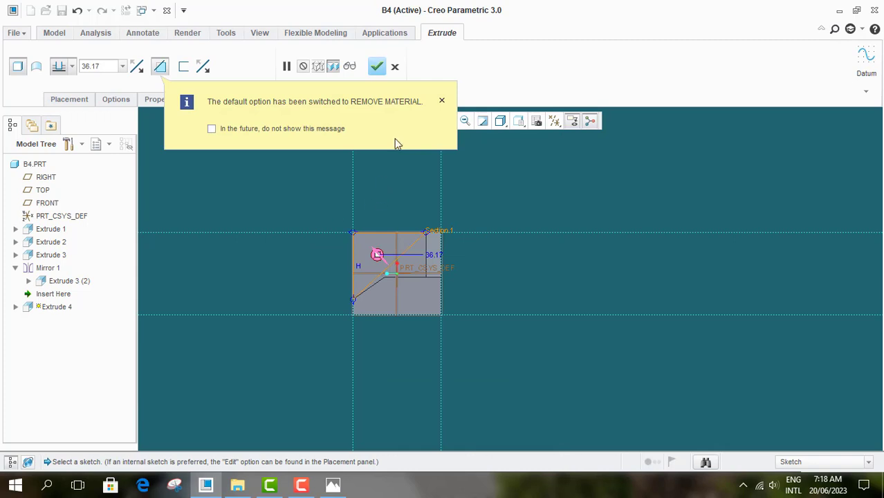
Step: Make the Extrude 4 cut symmetric with depth 32 and complete the feature
middle_click_drag(339, 336, 368, 356)
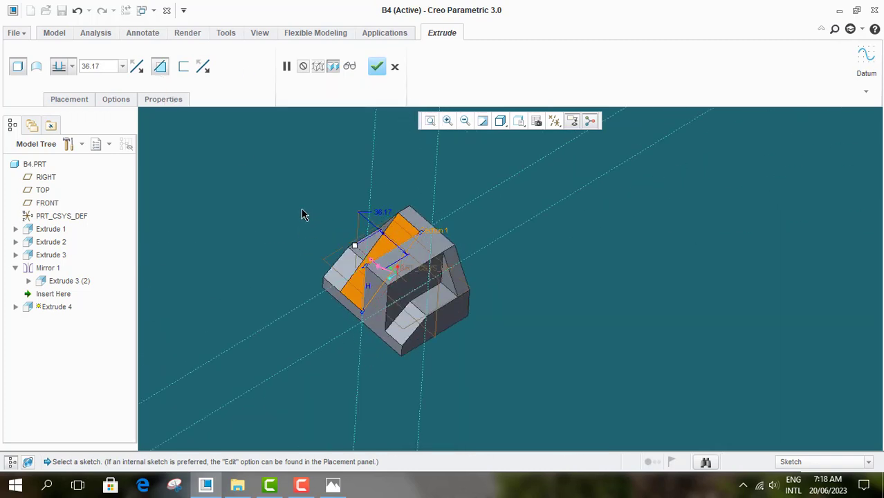
left_click(72, 67)
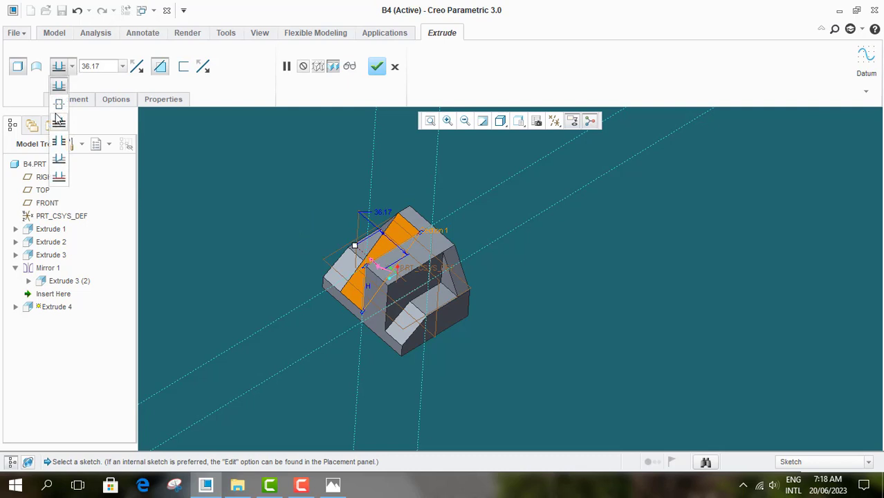
left_click(59, 102)
double_click(104, 69)
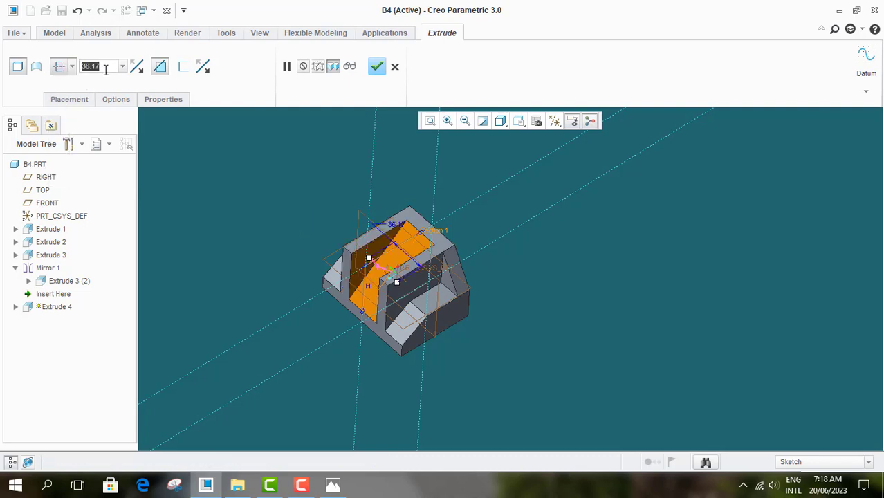
type("32")
key("Return")
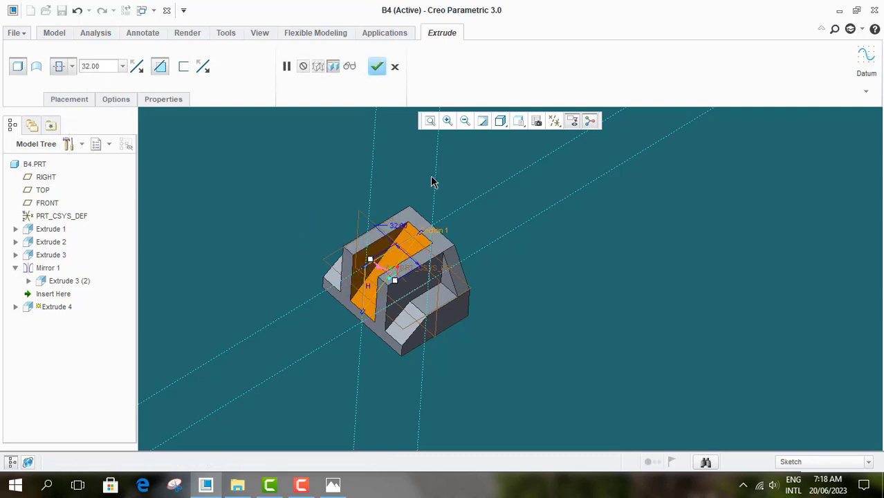
left_click(349, 66)
middle_click_drag(373, 235, 397, 203)
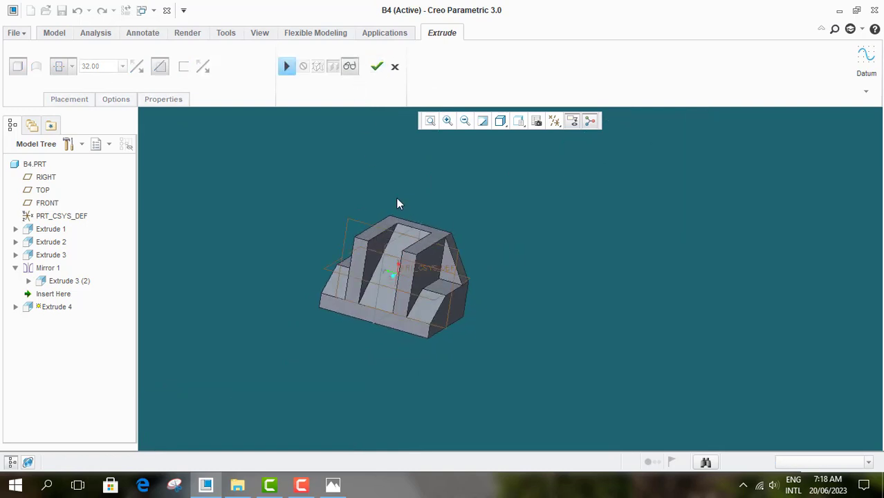
left_click(377, 67)
scroll(501, 236, "down", 3)
Step: Hide all datum planes, axes and points in the view
scroll(477, 243, "up", 3)
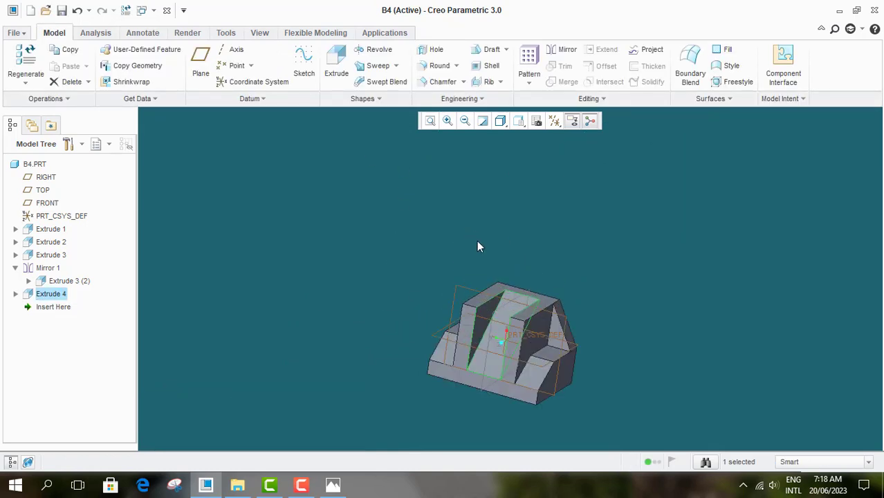
left_click(554, 125)
left_click(581, 140)
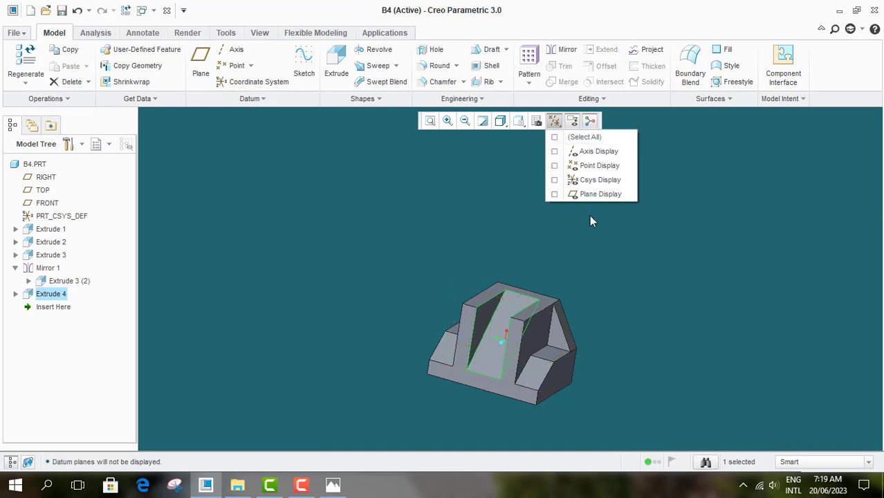
left_click(574, 124)
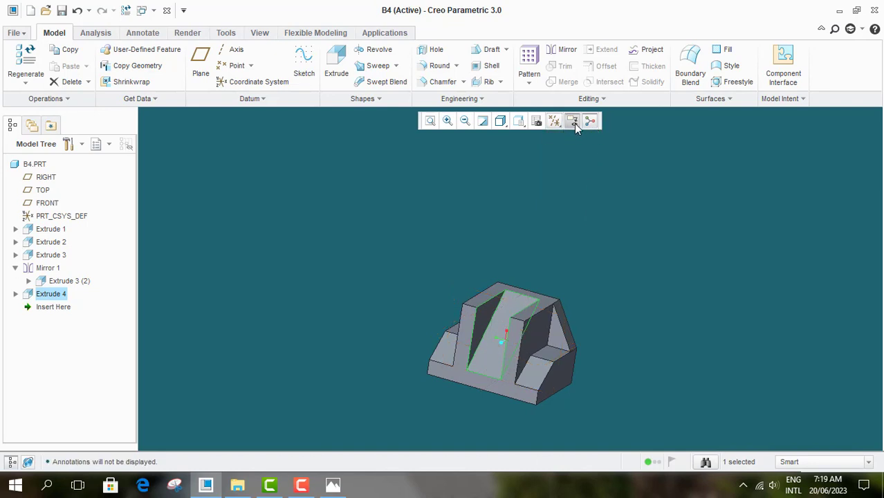
left_click(574, 123)
Step: Orbit to the cut side and compare the part against the reference drawing
left_click(598, 251)
scroll(518, 320, "down", 3)
scroll(415, 180, "up", 3)
scroll(416, 237, "up", 2)
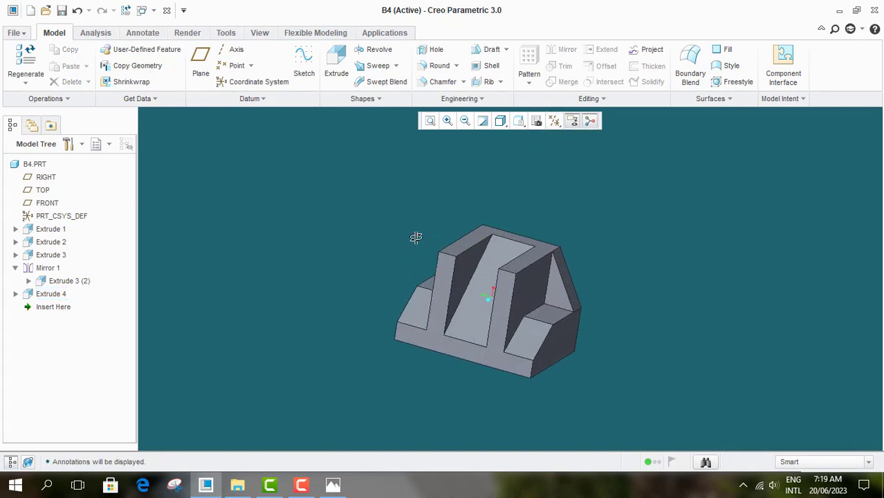
mouse_move(415, 238)
middle_mouse_down()
mouse_move(437, 213)
mouse_move(424, 270)
middle_mouse_up()
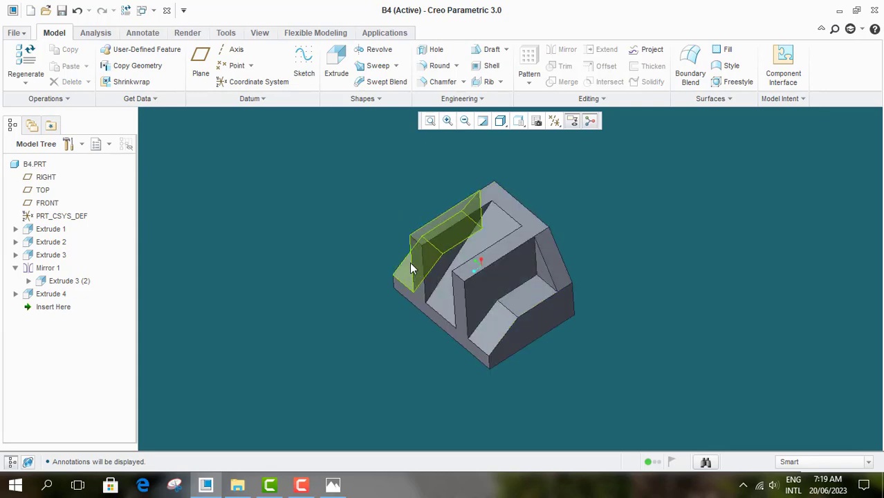
left_click(332, 485)
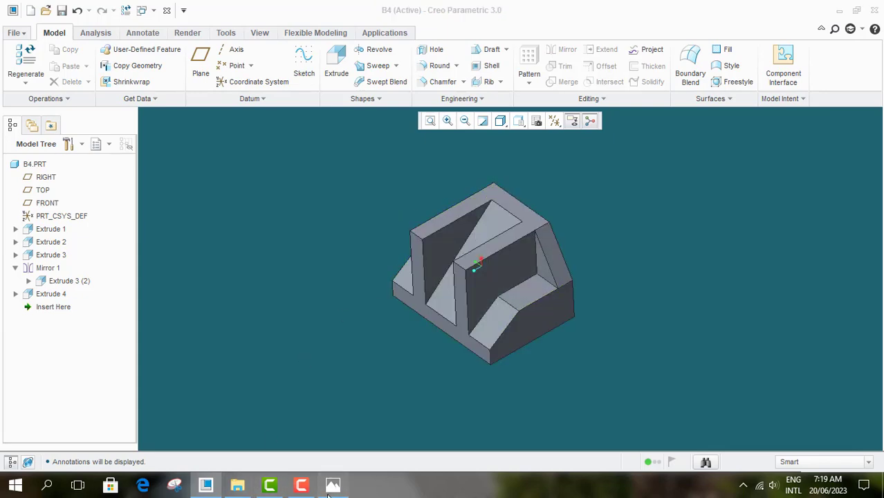
left_click(839, 10)
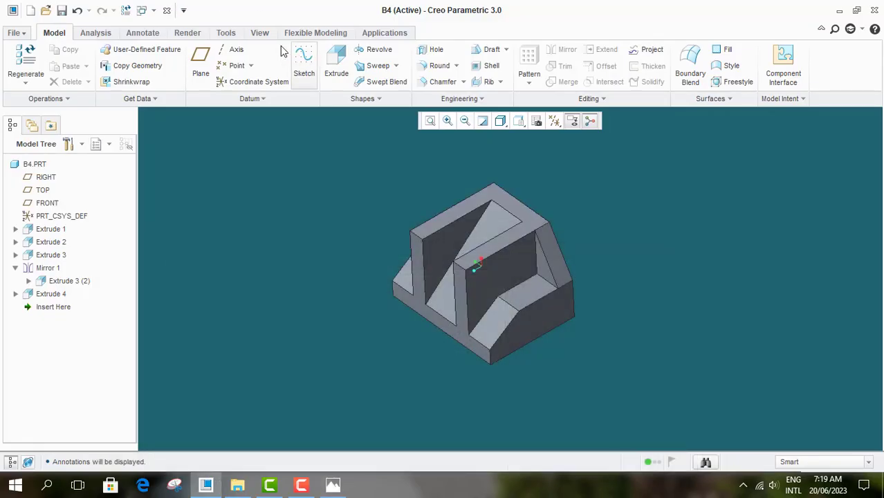
Step: Apply the blue appearance to the top and right-front faces
left_click(260, 33)
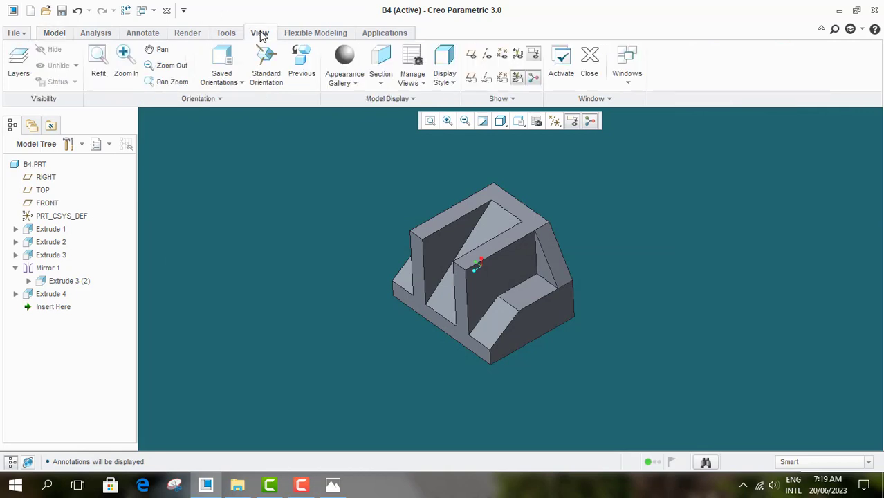
left_click(356, 83)
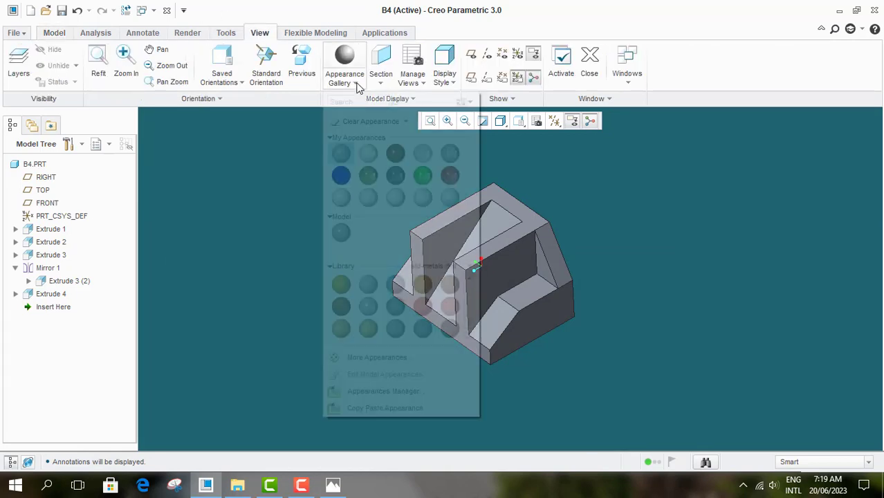
left_click(340, 177)
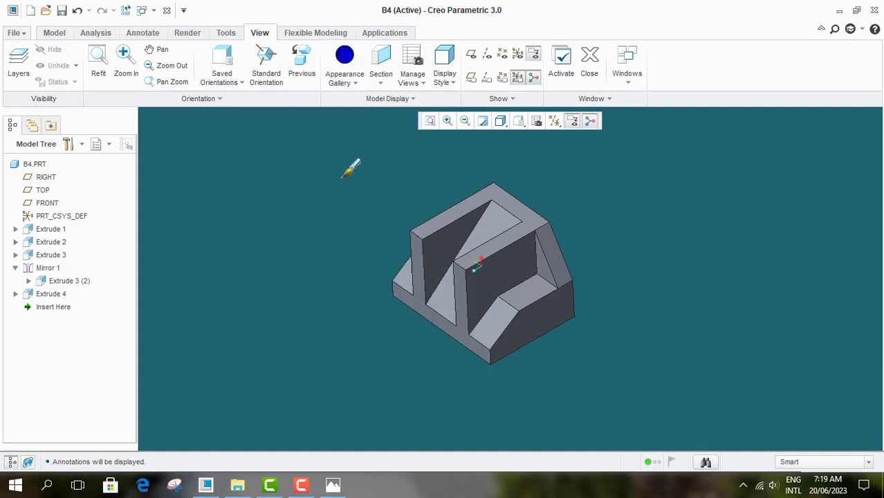
left_click(494, 238)
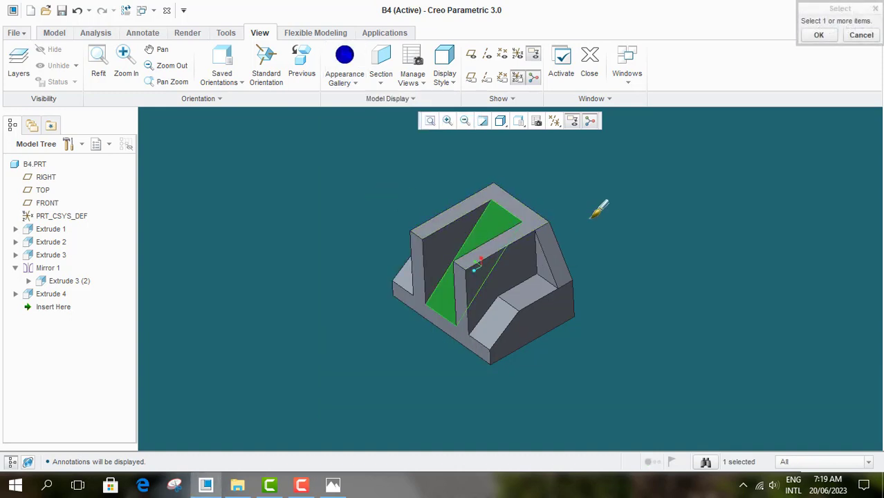
left_click(534, 215)
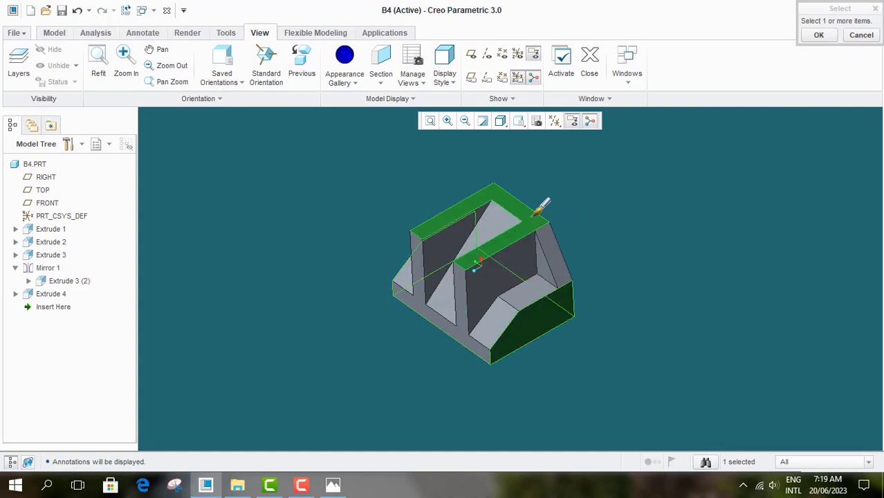
left_click(813, 39)
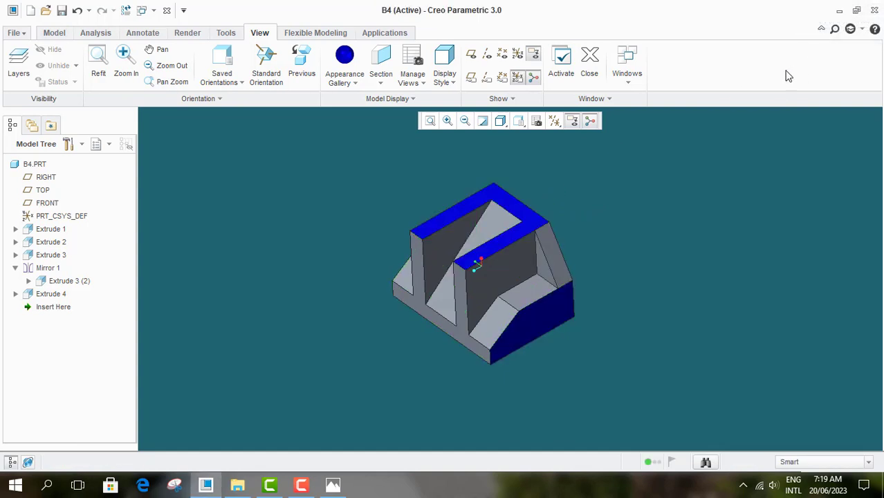
mouse_move(541, 302)
middle_mouse_down()
mouse_move(604, 271)
mouse_move(556, 275)
mouse_move(526, 256)
middle_mouse_up()
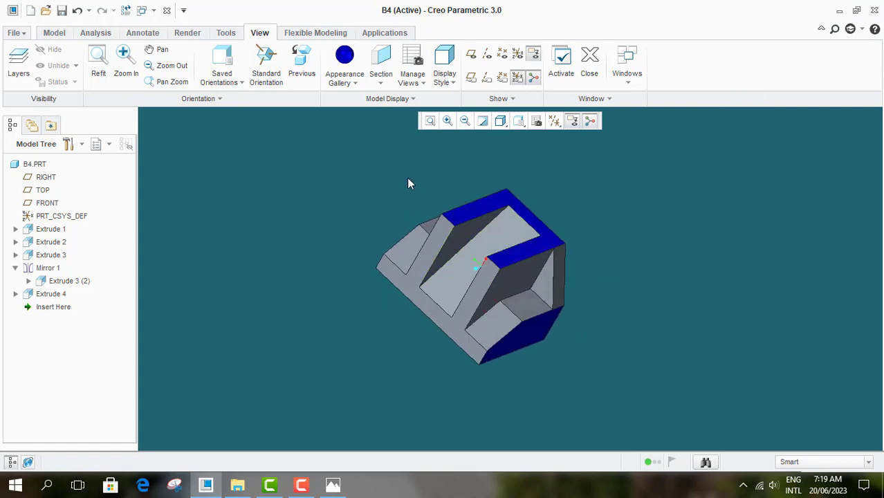
Step: Paint the entire part blue by cycling the selection to the whole part
left_click(345, 57)
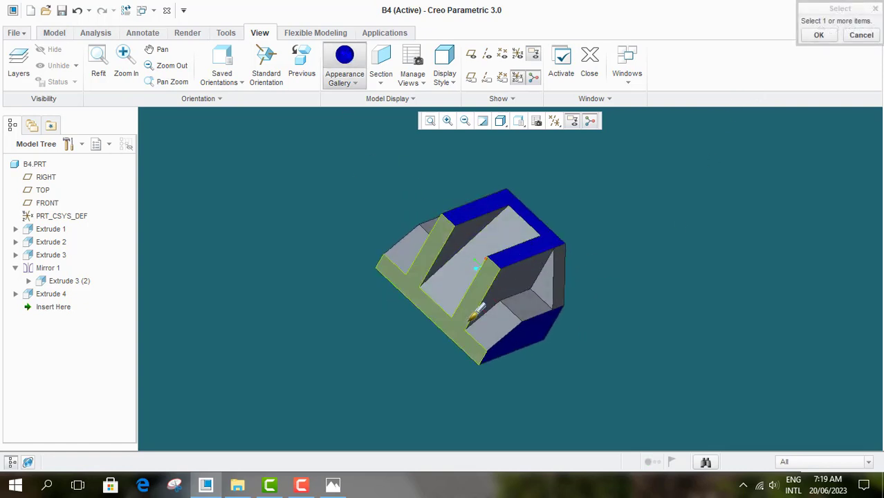
right_click(456, 281)
right_click(456, 280)
right_click(457, 280)
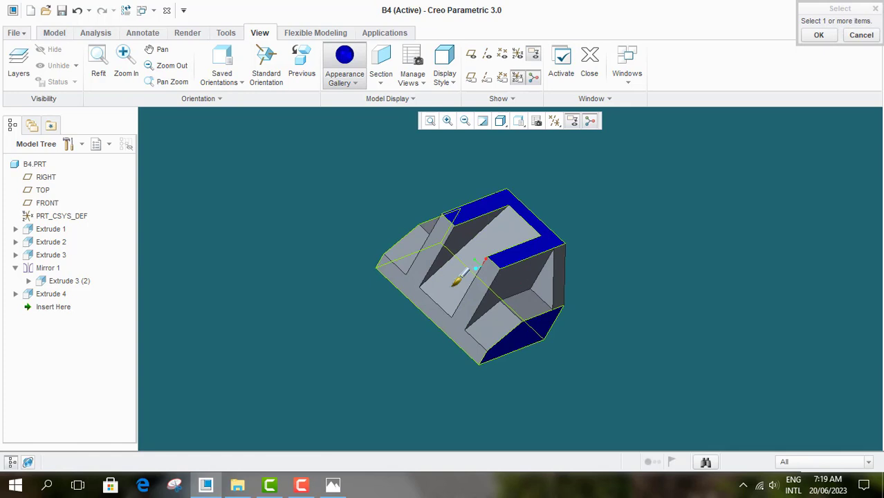
left_click(458, 278)
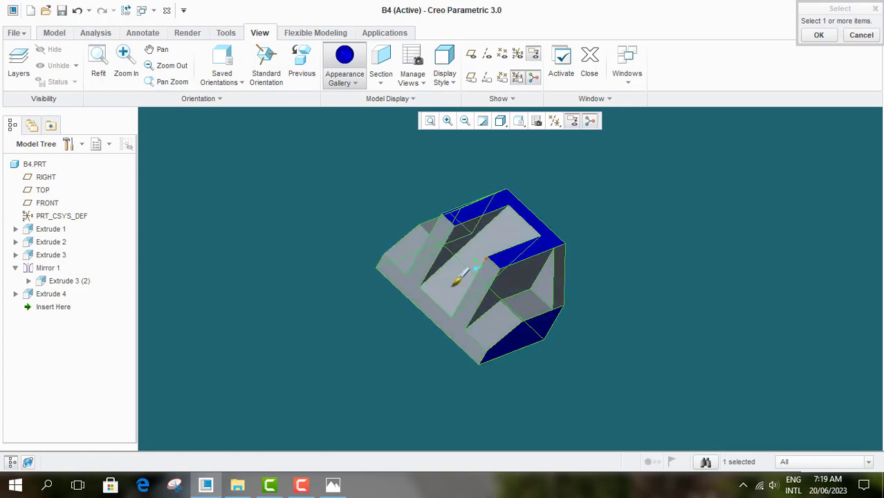
left_click(822, 34)
left_click(819, 35)
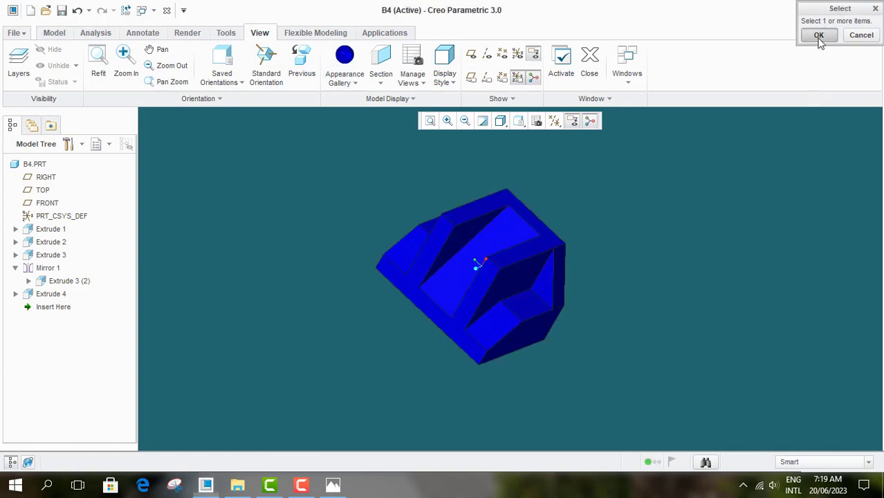
mouse_move(697, 282)
middle_mouse_down()
mouse_move(546, 197)
mouse_move(629, 239)
mouse_move(649, 236)
mouse_move(645, 251)
mouse_move(541, 186)
middle_mouse_up()
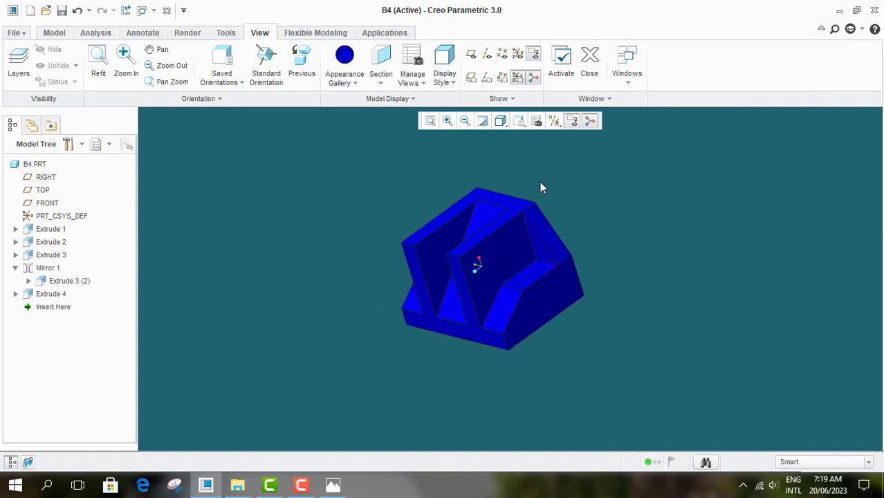
left_click(355, 83)
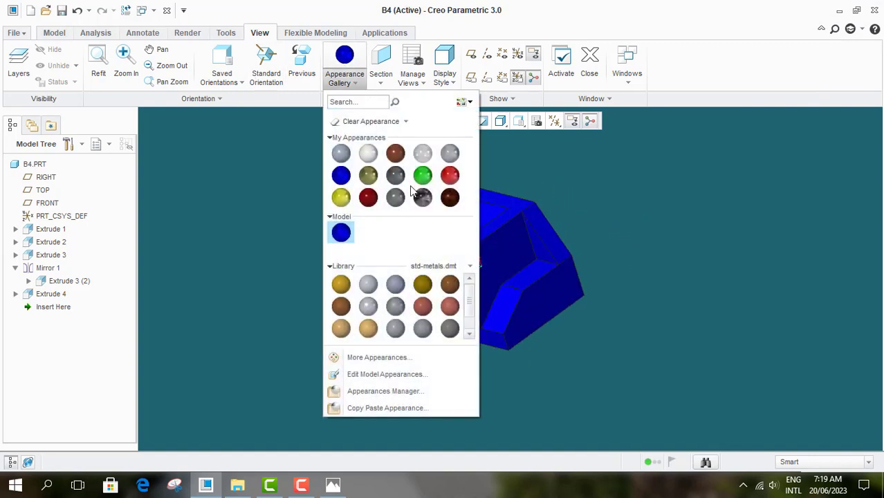
Step: Colour the three slanted slot faces yellow
left_click(340, 198)
left_click(455, 283)
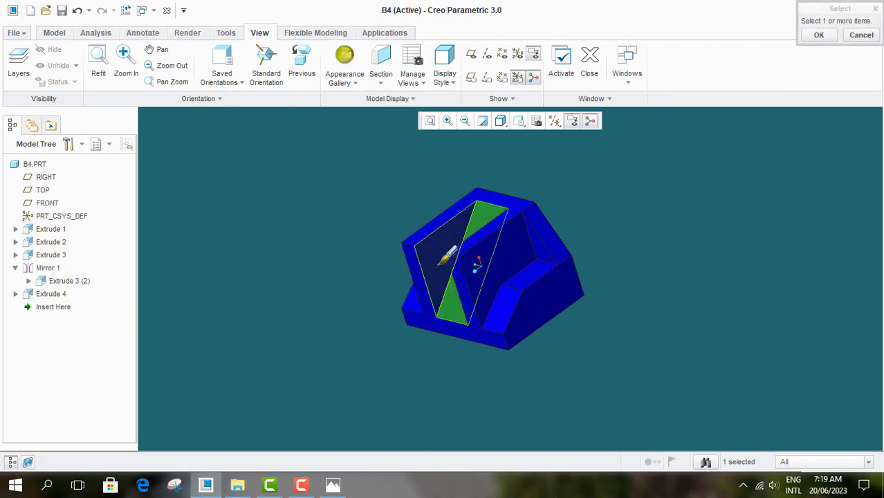
left_click(449, 256, "ctrl")
middle_click_drag(448, 256, 526, 256)
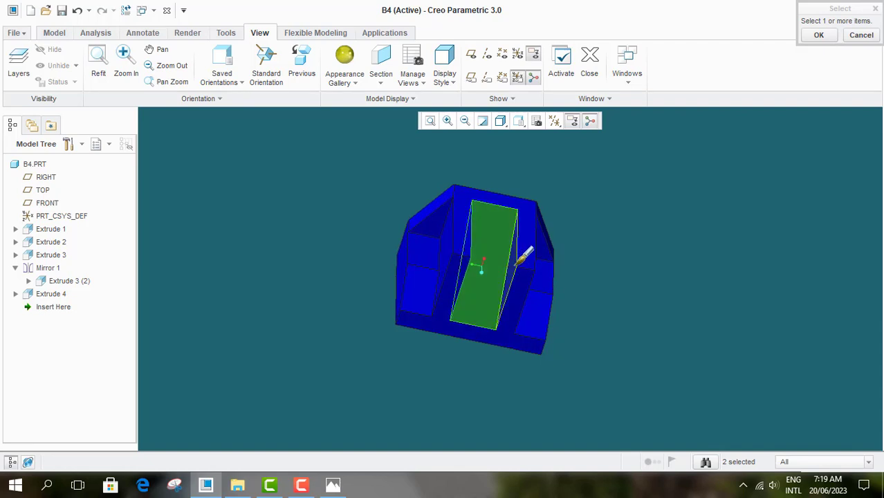
left_click(519, 261, "ctrl")
left_click(821, 36)
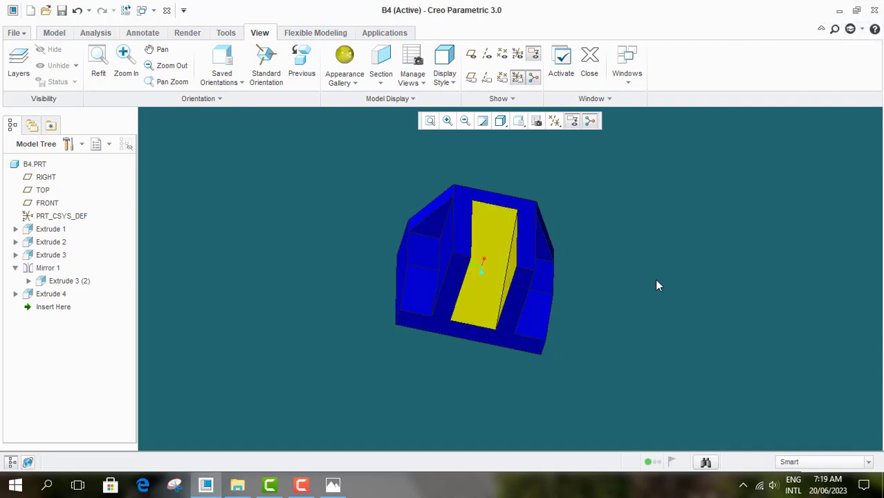
middle_click_drag(655, 279, 623, 275)
Step: Colour the notches' lower, vertical and sloped faces red
left_click(355, 84)
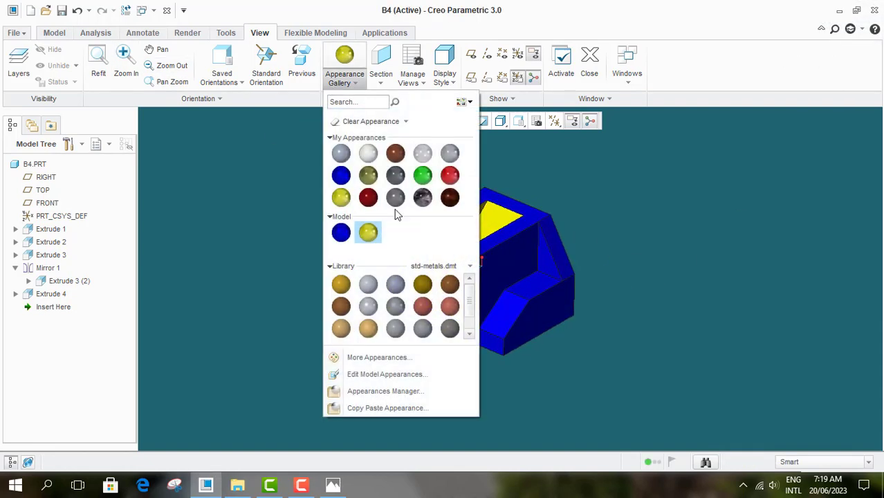
left_click(448, 178)
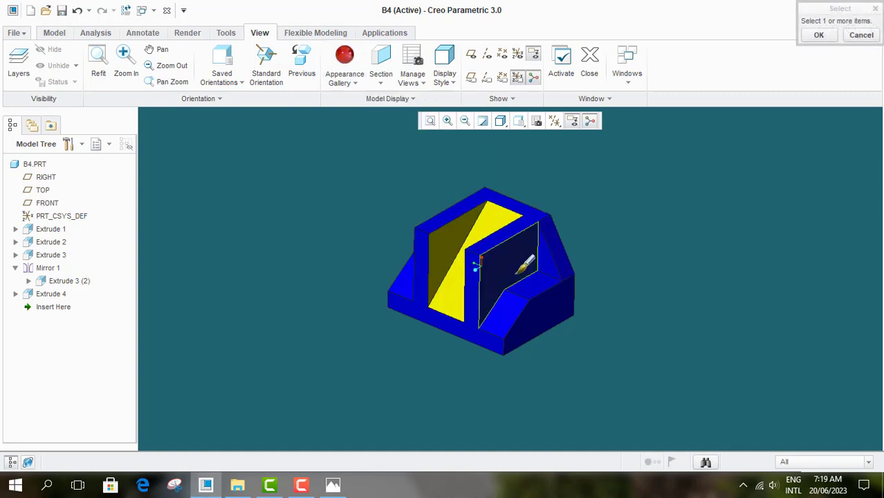
left_click(537, 280)
left_click(547, 256, "ctrl")
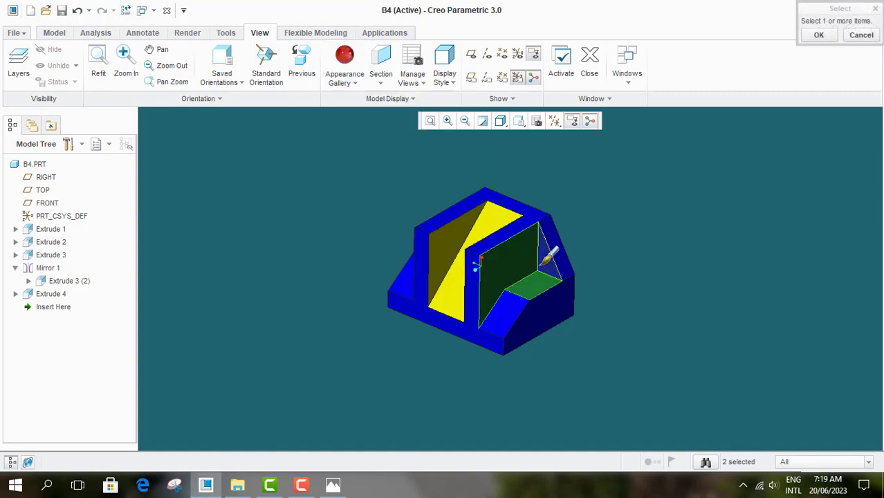
left_click(512, 320, "ctrl")
mouse_move(384, 262)
middle_mouse_down()
mouse_move(433, 279)
mouse_move(487, 250)
mouse_move(450, 252)
middle_mouse_up()
left_click(487, 243, "ctrl")
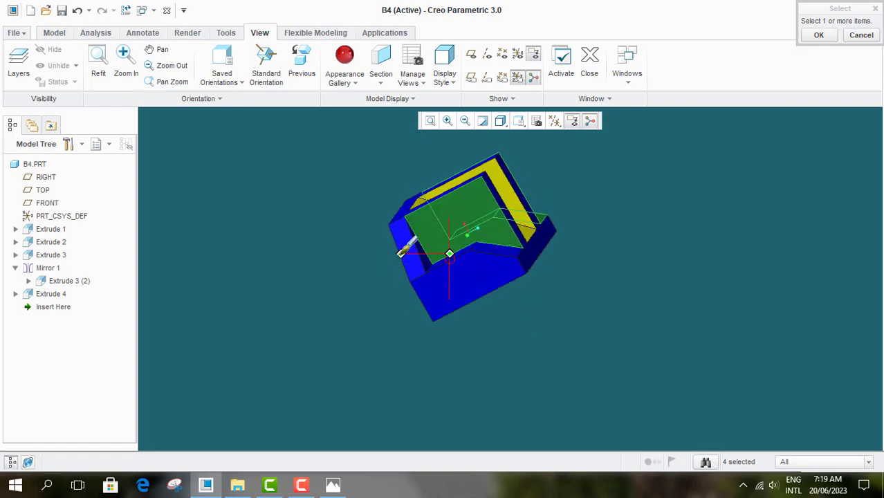
left_click(465, 250, "ctrl")
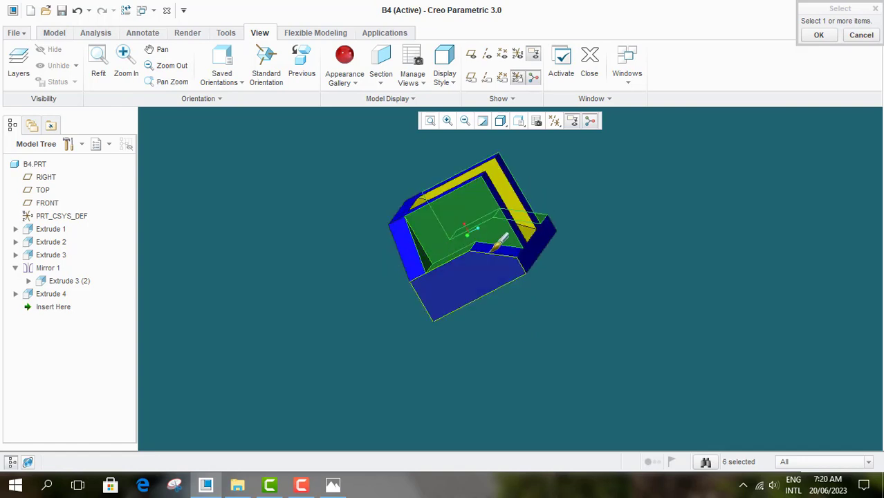
mouse_move(465, 249)
middle_mouse_down()
mouse_move(467, 293)
mouse_move(531, 251)
middle_mouse_up()
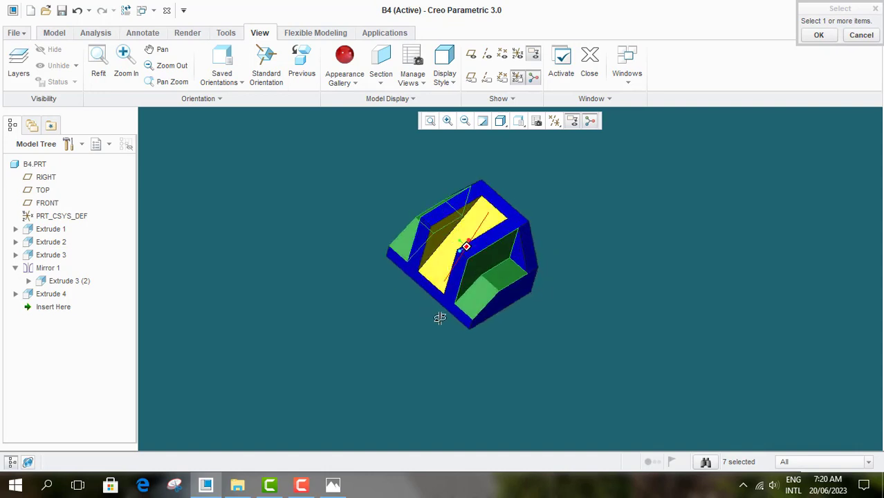
left_click(818, 35)
mouse_move(532, 262)
middle_mouse_down()
mouse_move(485, 252)
mouse_move(537, 241)
middle_mouse_up()
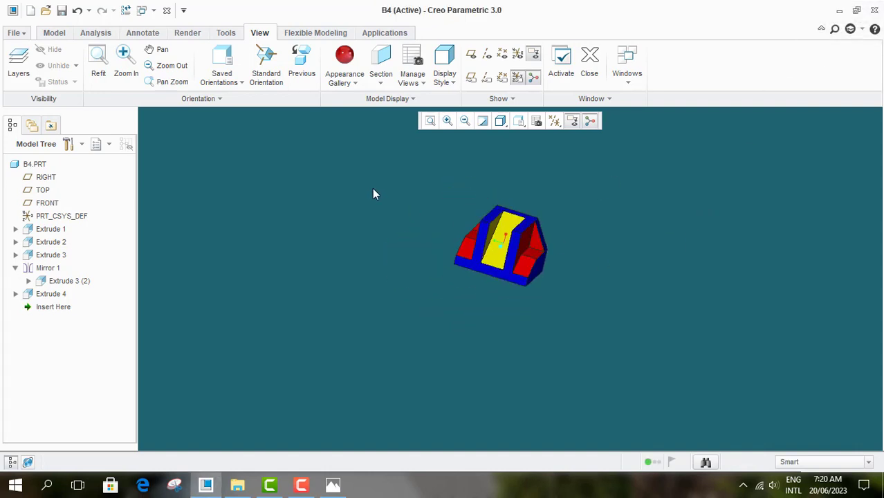
Step: Orbit and zoom around the blue, yellow and red part, then turn off the spin centre display
middle_click_drag(397, 217, 822, 247)
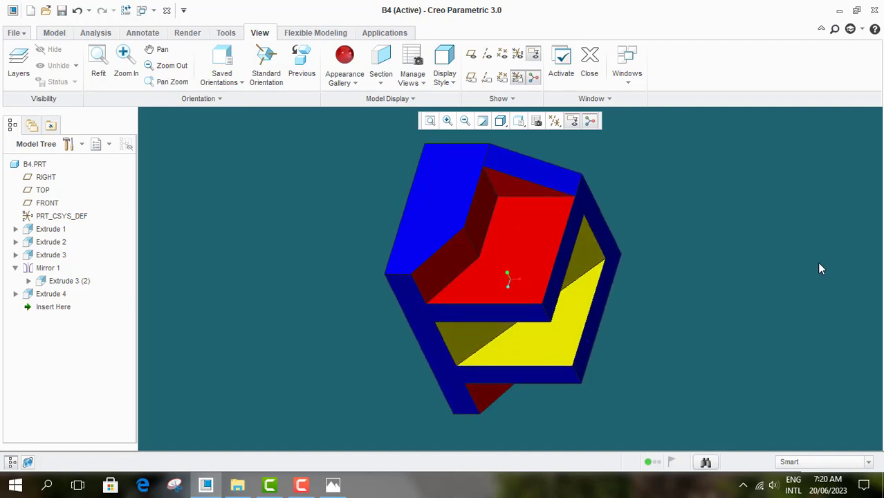
middle_click_drag(785, 285, 713, 261)
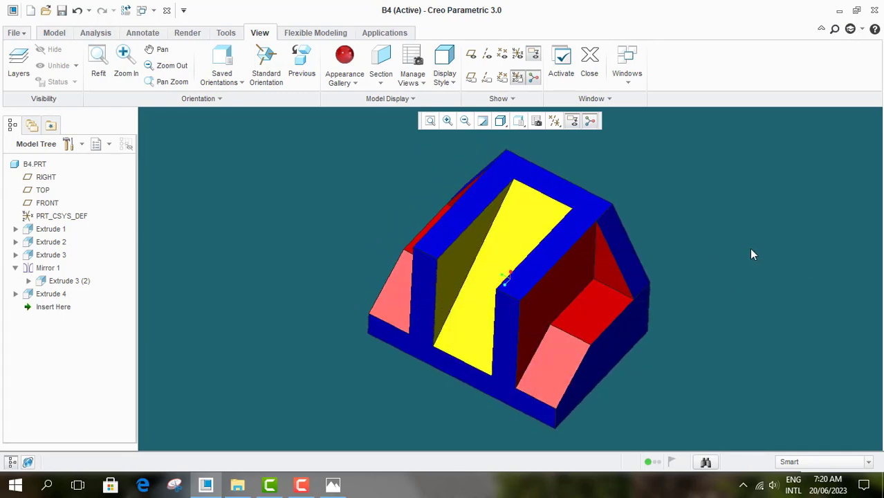
scroll(771, 216, "down", 3)
scroll(659, 178, "up", 3)
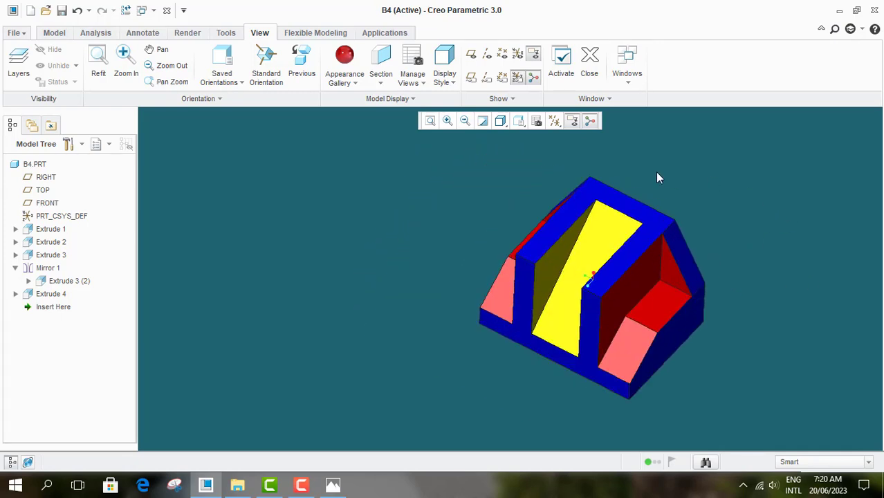
left_click(591, 121)
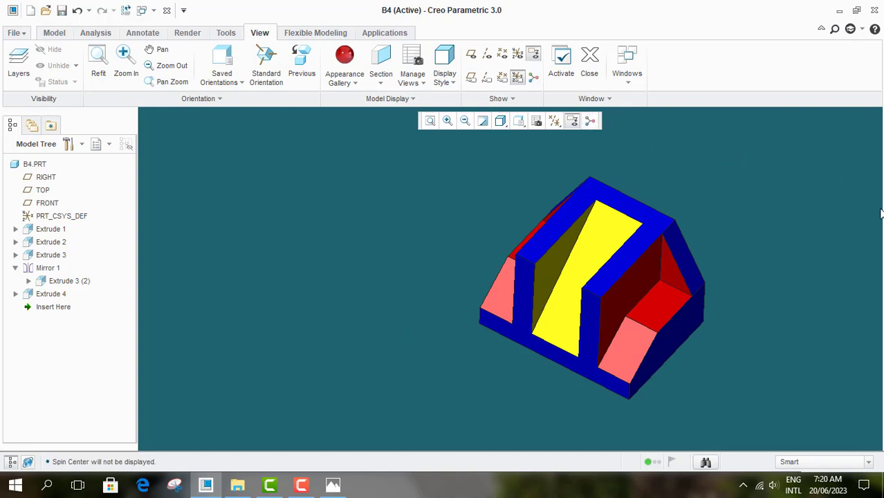